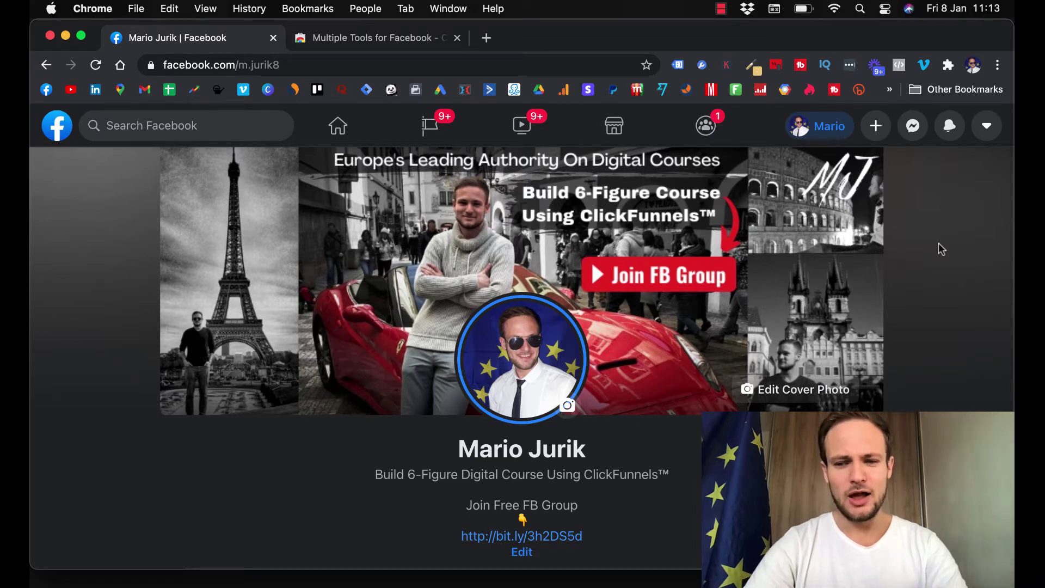
# - Bring up the Multiple Tools for Facebook Web Store page and verify the extension is installed in Chrome
pyautogui.scroll(-3, 941, 249)
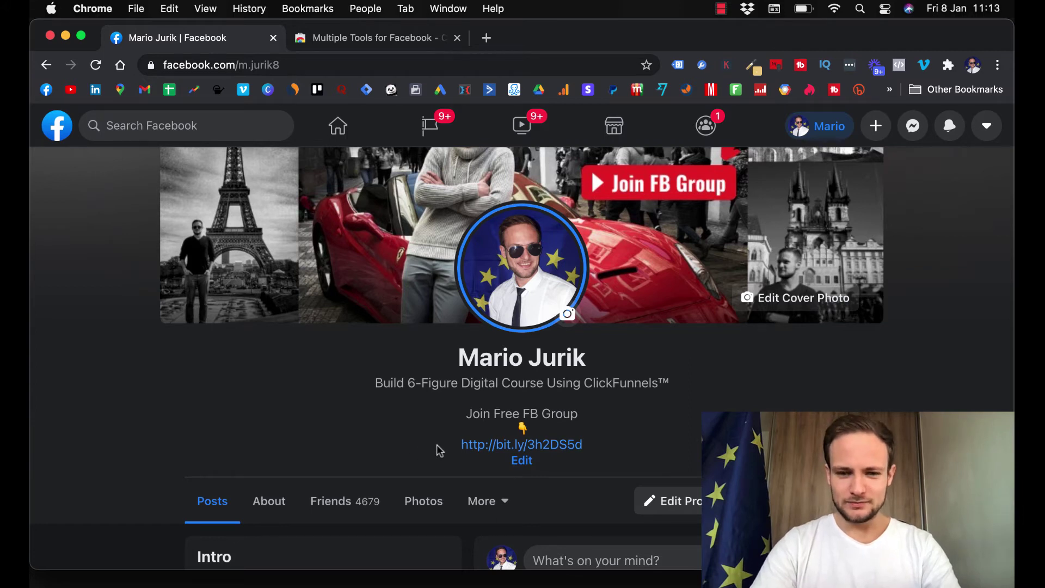
pyautogui.scroll(4, 440, 450)
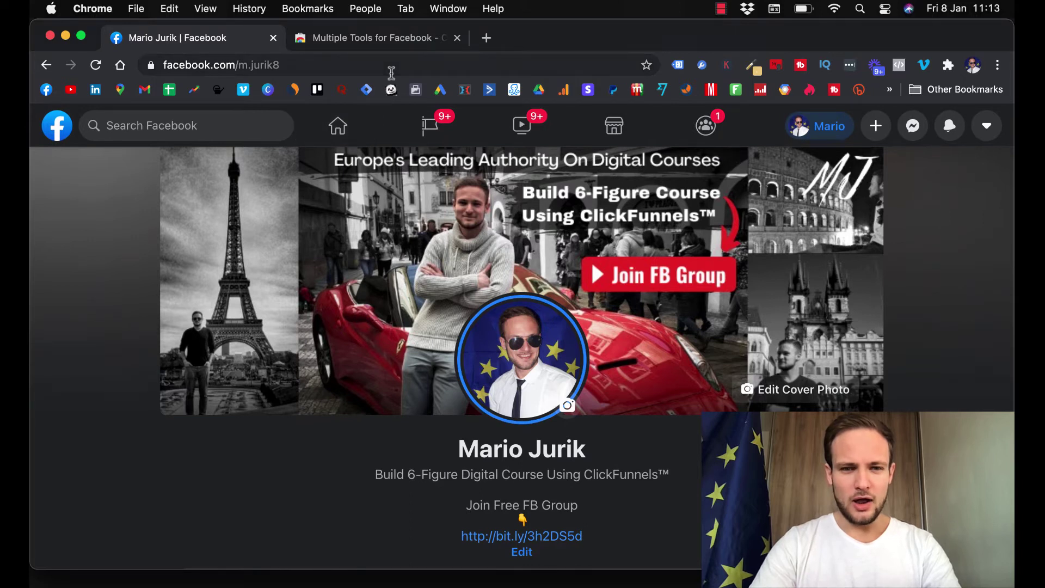
pyautogui.click(379, 48)
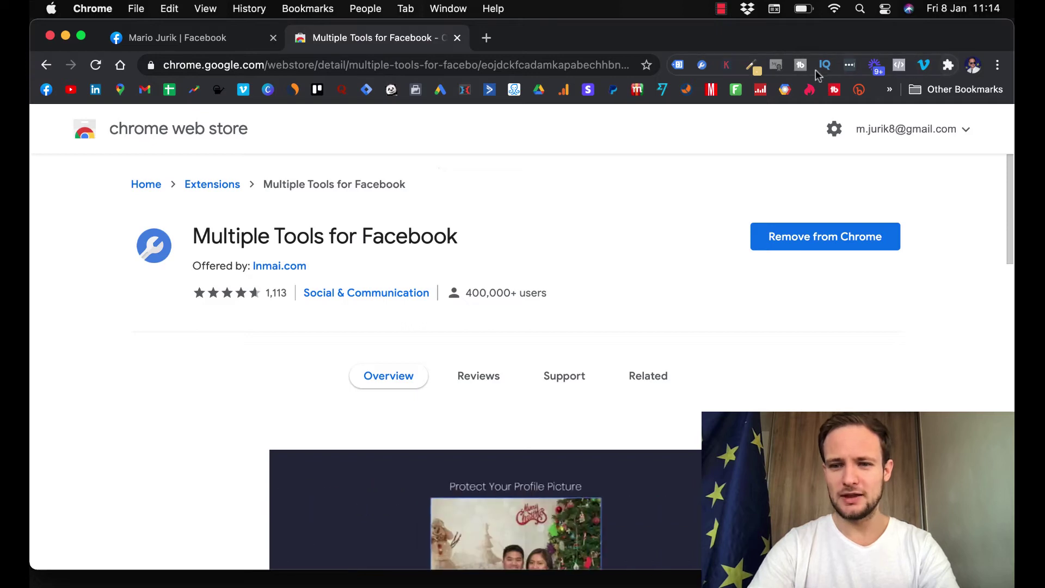
pyautogui.click(948, 66)
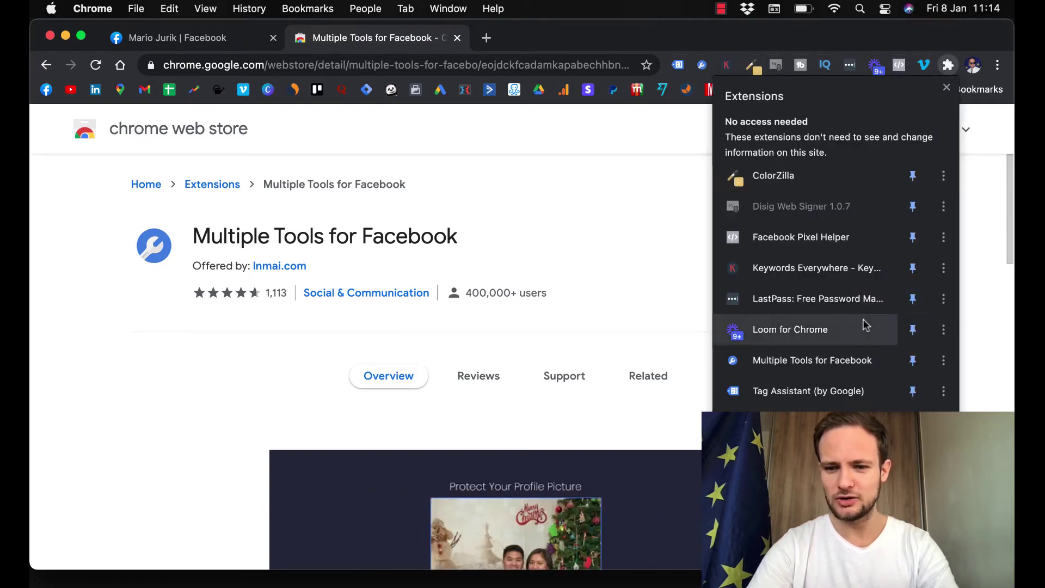
pyautogui.click(947, 66)
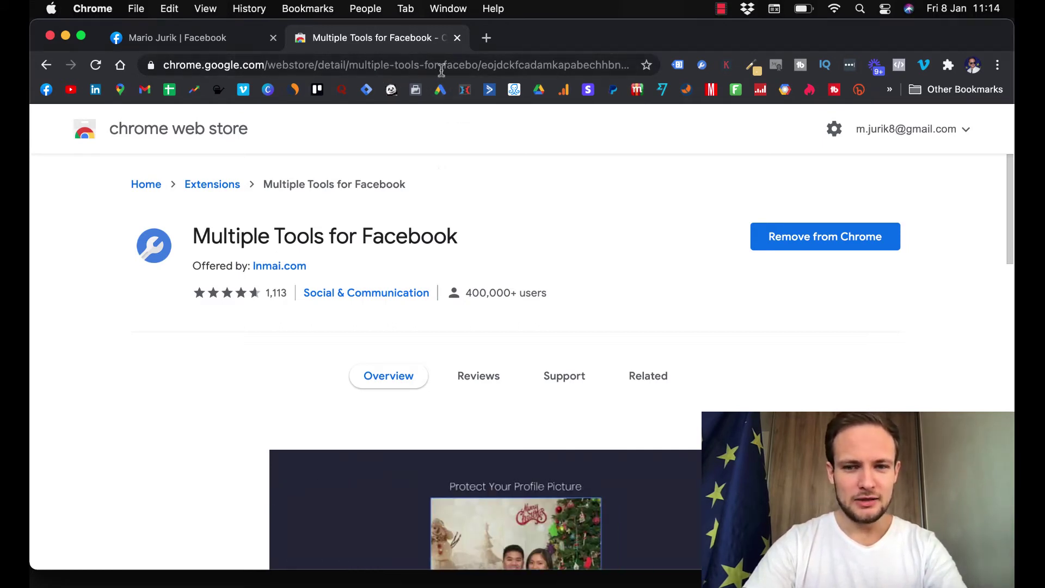
# - Close the Web Store tab and launch the extension's Friends Remover tool from the Tools list
pyautogui.click(217, 48)
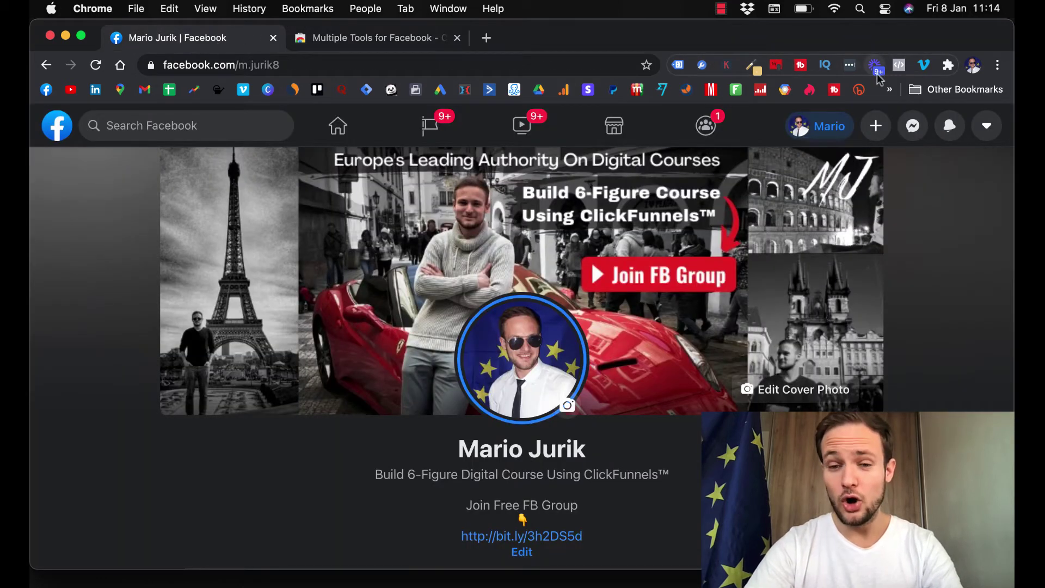
pyautogui.click(702, 66)
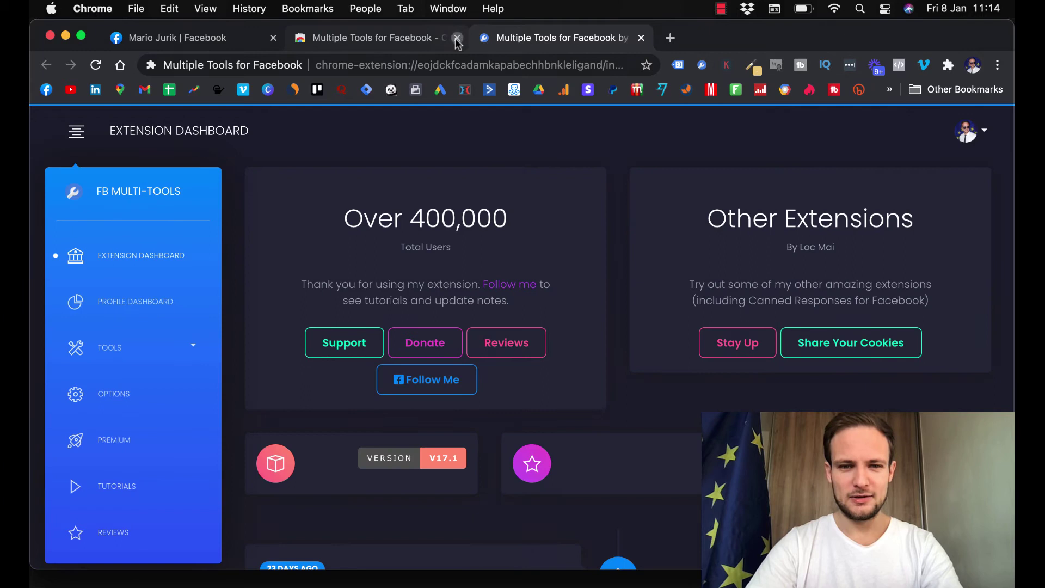
pyautogui.click(458, 38)
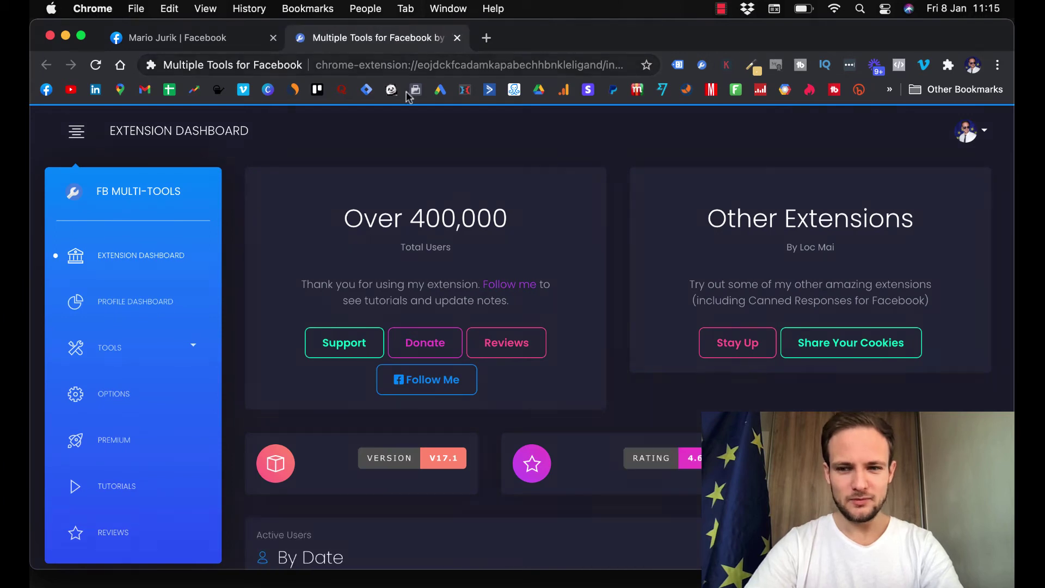
pyautogui.scroll(-1, 246, 256)
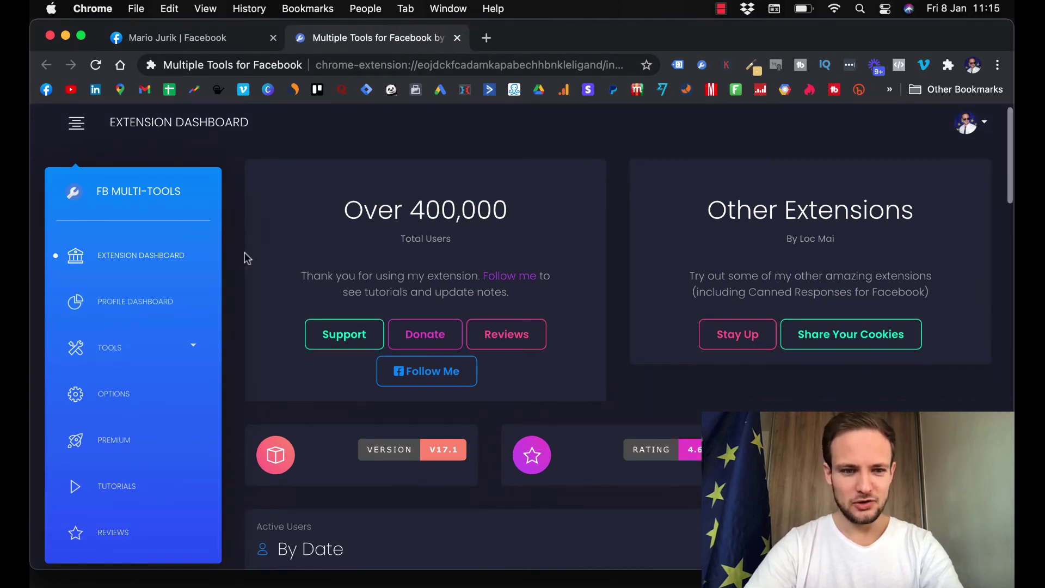
pyautogui.click(182, 343)
pyautogui.scroll(-2, 175, 341)
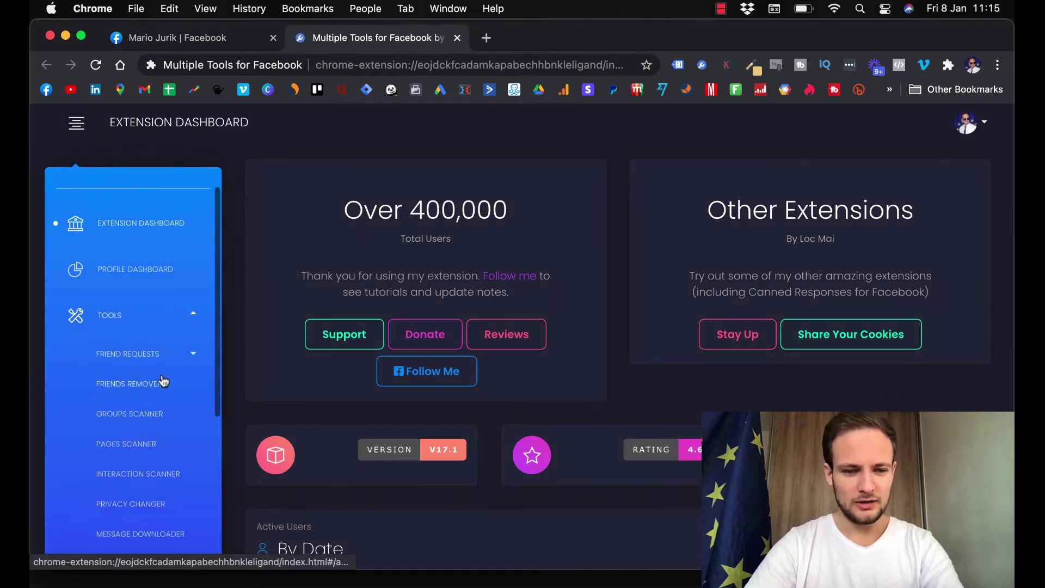
pyautogui.click(158, 385)
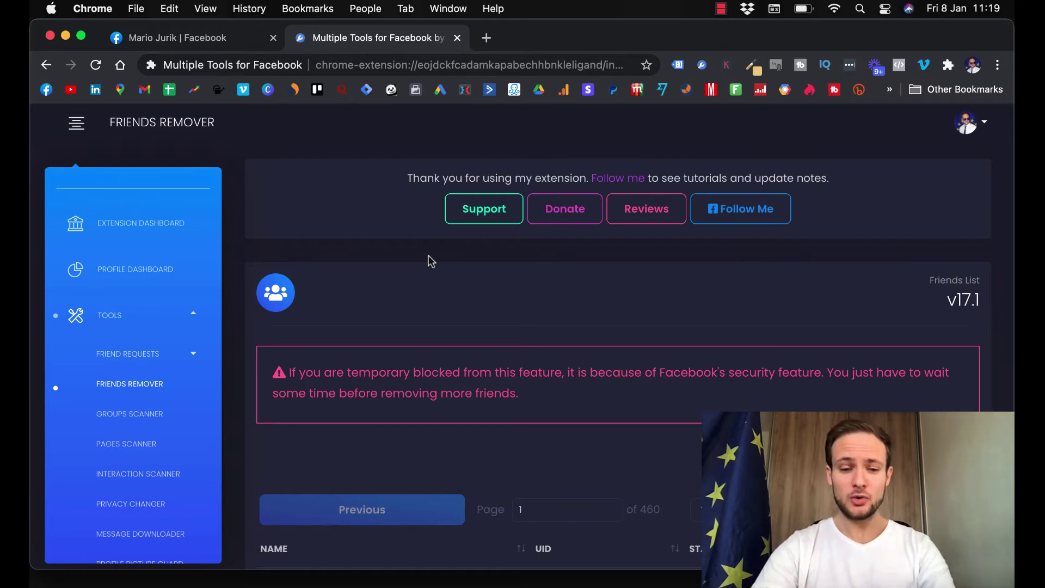
# - Scan the friends table and tick the first four Deactivated or Locked By Facebook friends
pyautogui.scroll(-3, 431, 261)
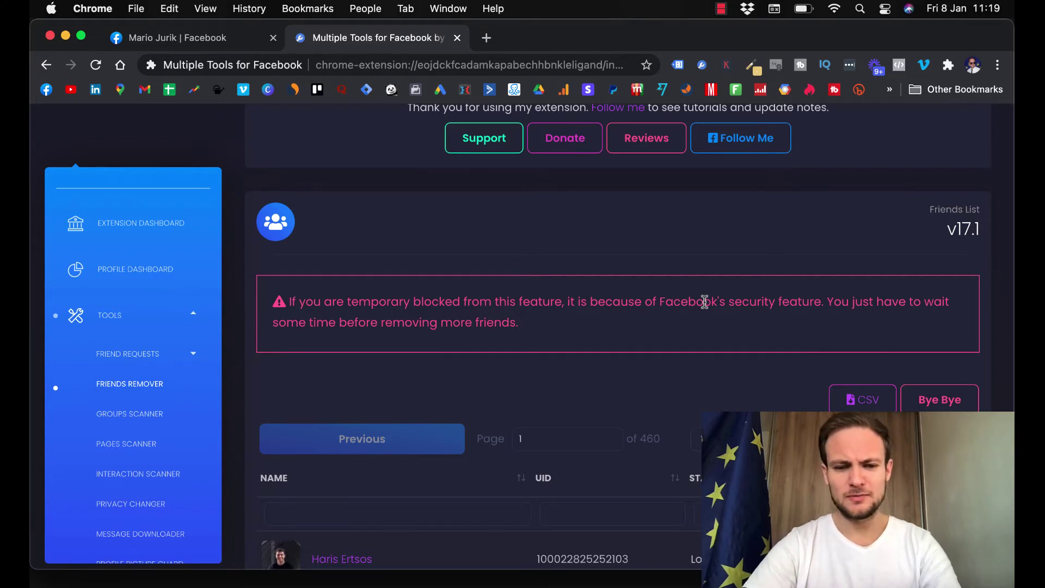
pyautogui.scroll(-5, 704, 301)
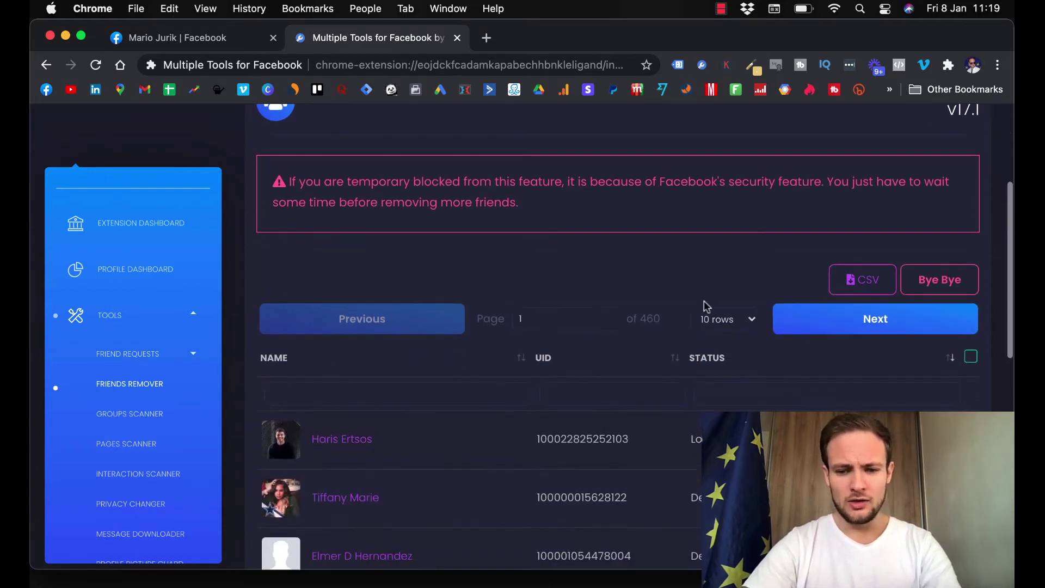
pyautogui.scroll(-4, 704, 304)
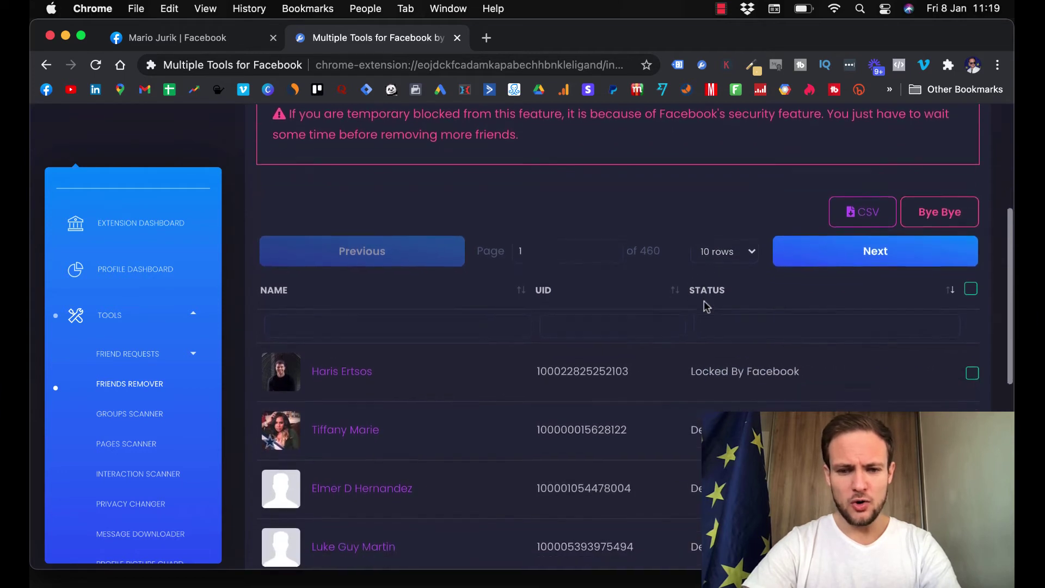
pyautogui.scroll(-7, 706, 307)
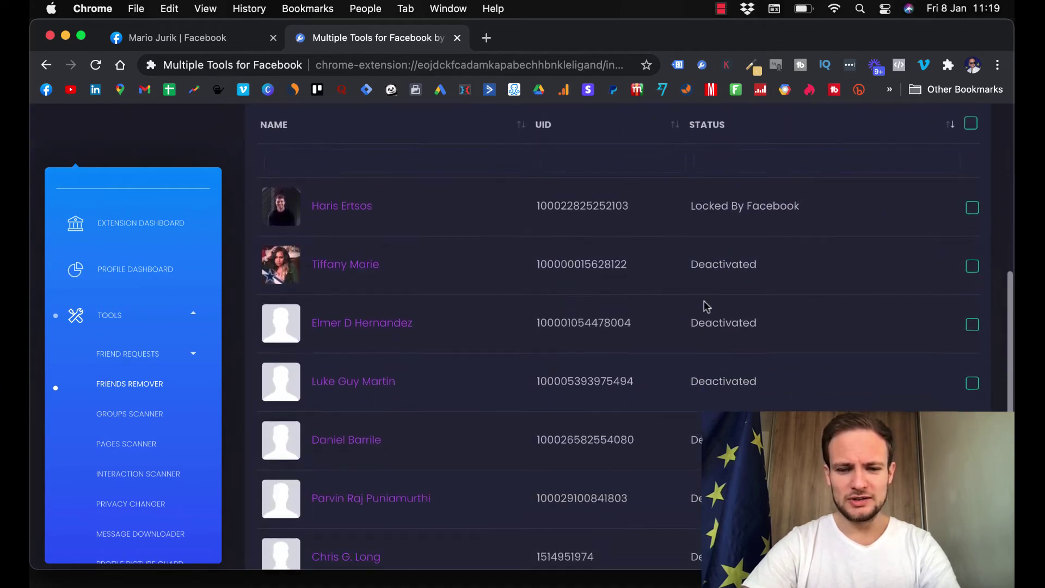
pyautogui.scroll(-2, 706, 307)
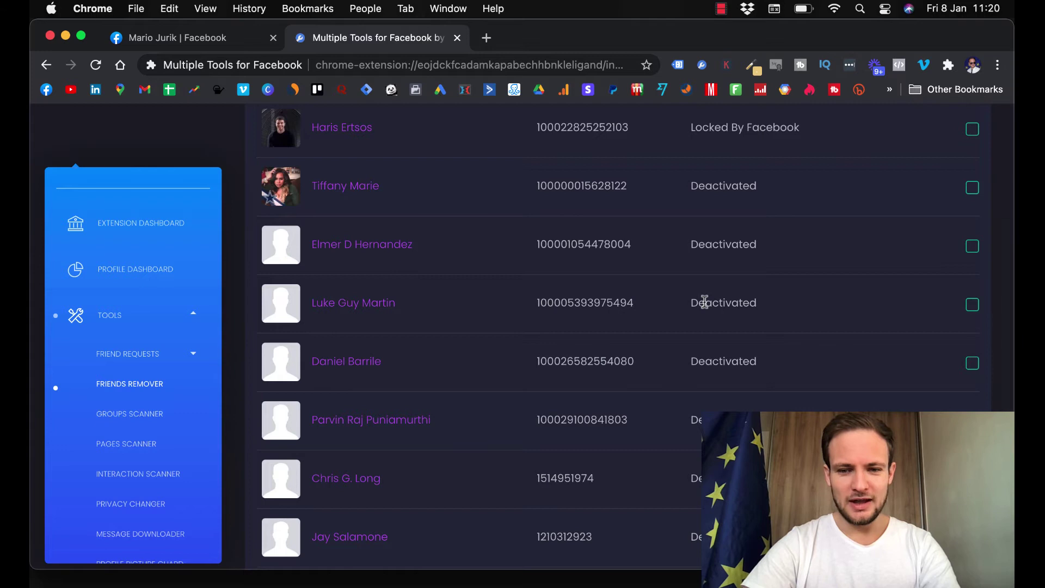
pyautogui.scroll(1, 793, 252)
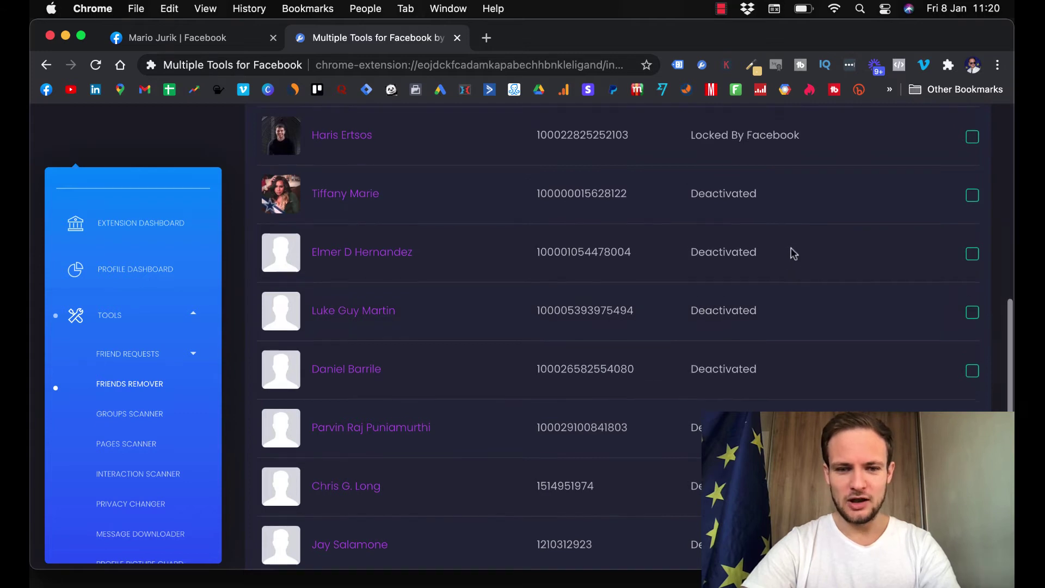
pyautogui.click(803, 197)
pyautogui.scroll(1, 803, 197)
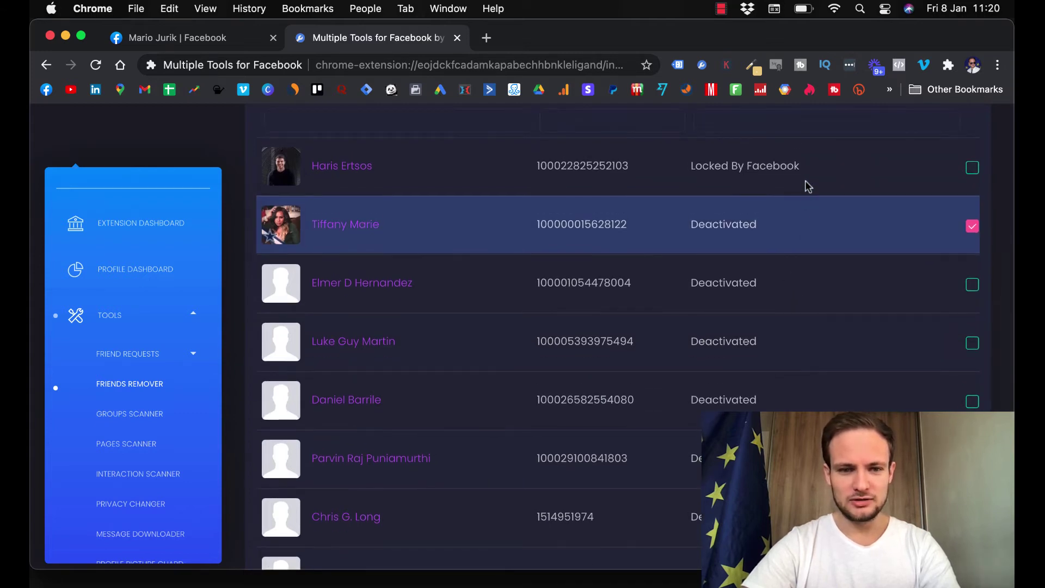
pyautogui.click(816, 175)
pyautogui.scroll(-2, 816, 174)
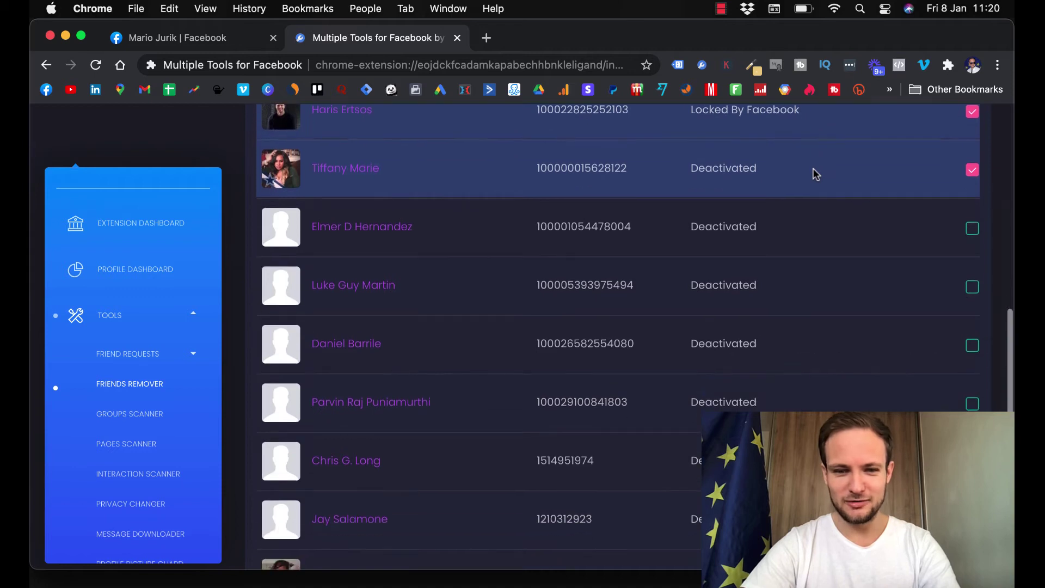
pyautogui.click(807, 221)
pyautogui.scroll(-1, 807, 245)
pyautogui.click(806, 248)
# - Tick the remaining four deactivated friends, then scroll back to the top of the table
pyautogui.scroll(-1, 806, 248)
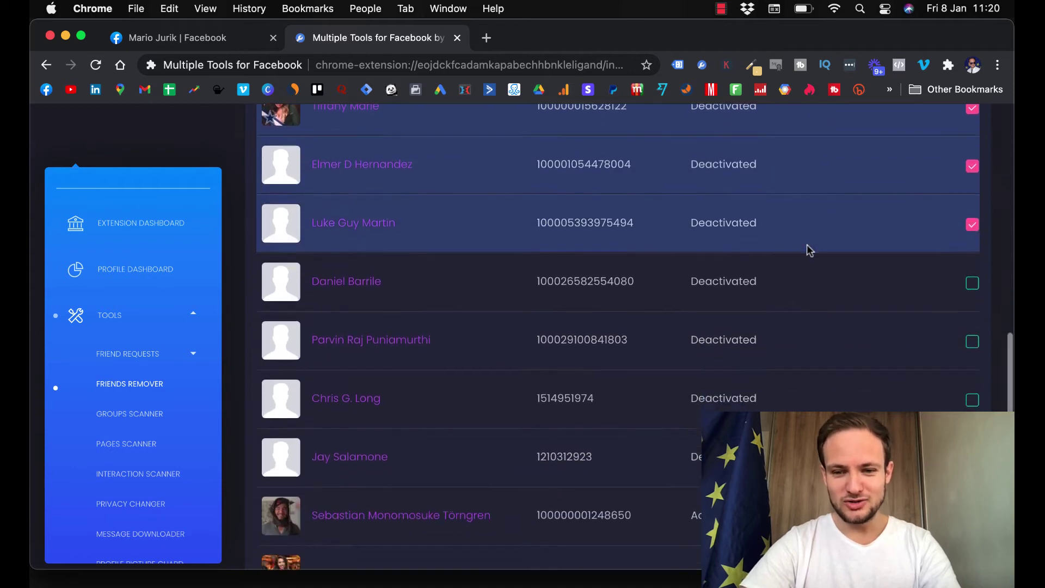
pyautogui.click(804, 278)
pyautogui.scroll(-2, 802, 275)
pyautogui.click(797, 289)
pyautogui.scroll(-1, 798, 288)
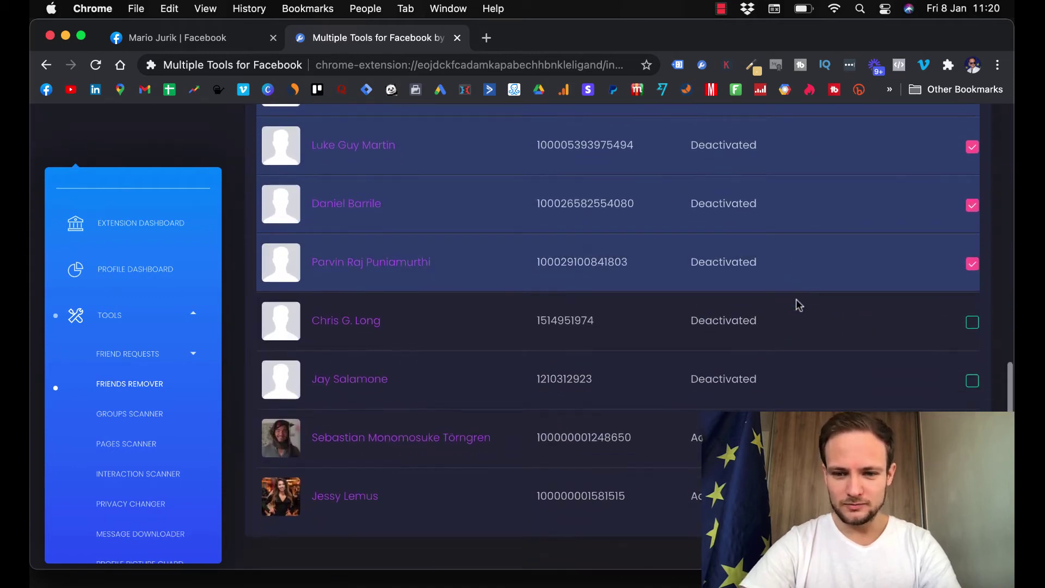
pyautogui.click(791, 331)
pyautogui.scroll(-1, 790, 332)
pyautogui.click(789, 374)
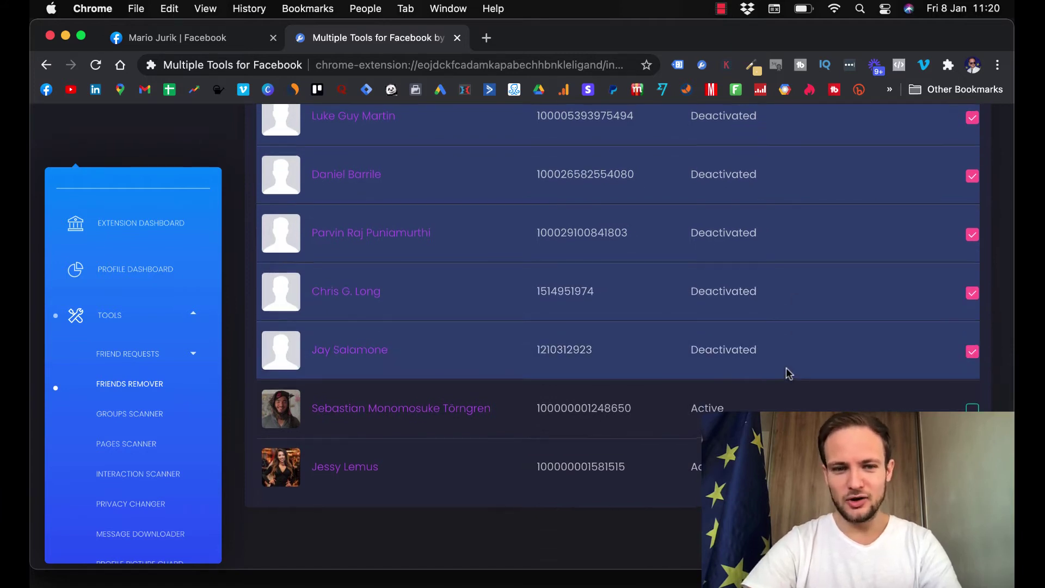
pyautogui.scroll(4, 789, 373)
pyautogui.scroll(1, 789, 374)
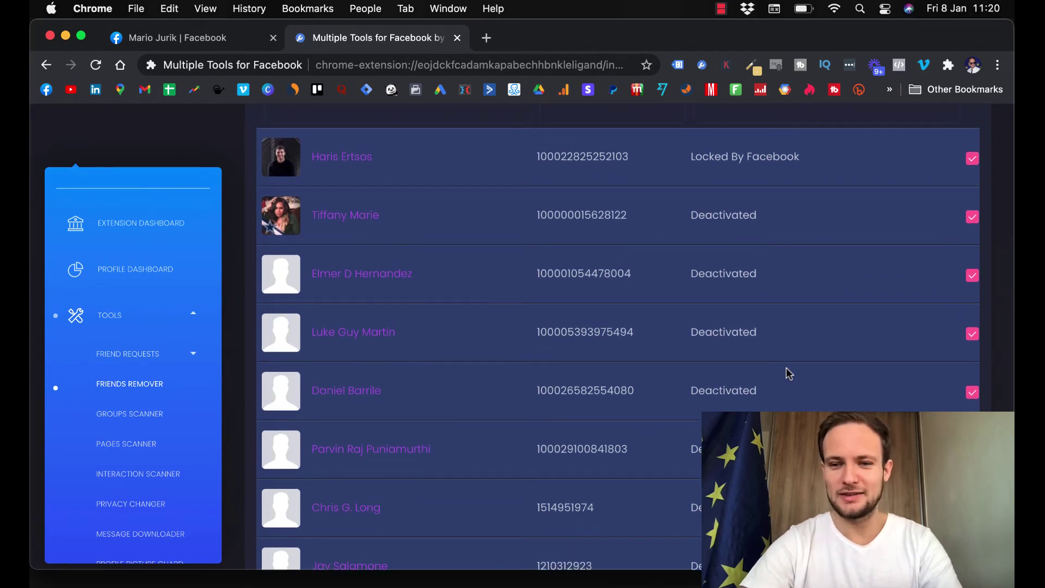
pyautogui.scroll(-1, 787, 369)
pyautogui.scroll(-2, 787, 370)
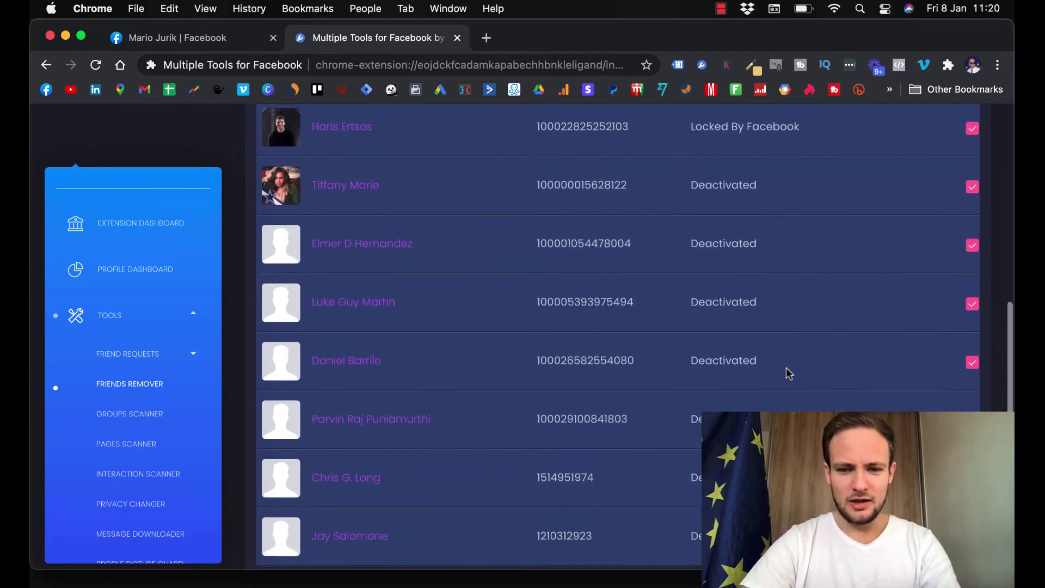
pyautogui.scroll(2, 786, 370)
pyautogui.scroll(5, 786, 367)
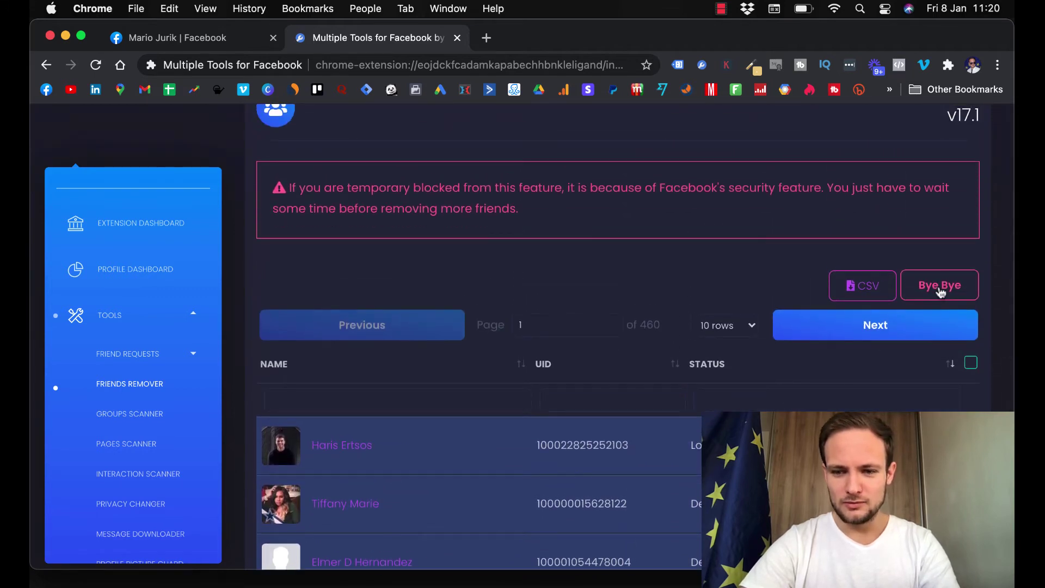
# - Unfriend the eight ticked friends with Bye Bye, confirming the removal, and review the log
pyautogui.click(939, 289)
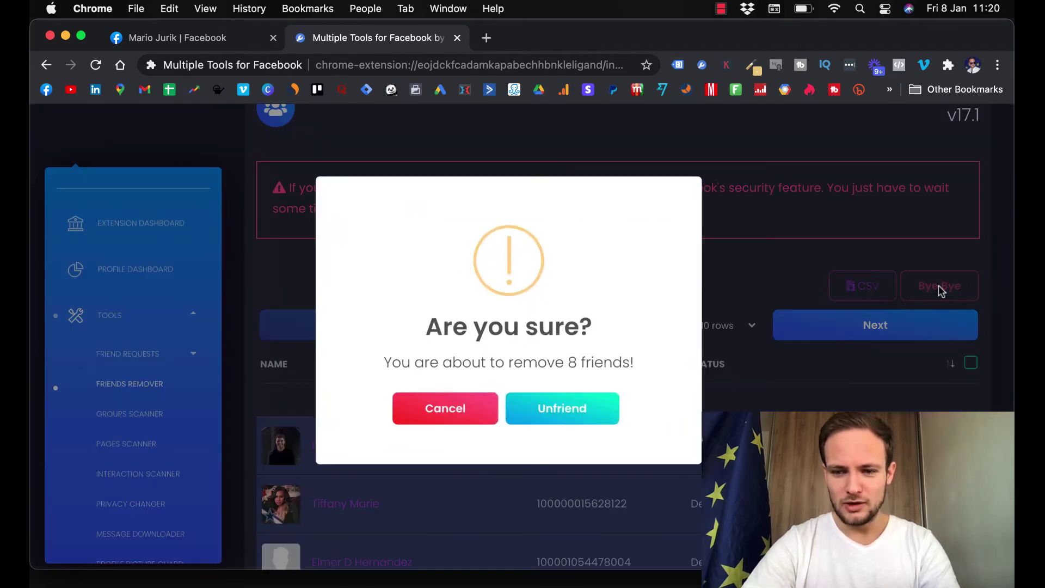
pyautogui.click(542, 405)
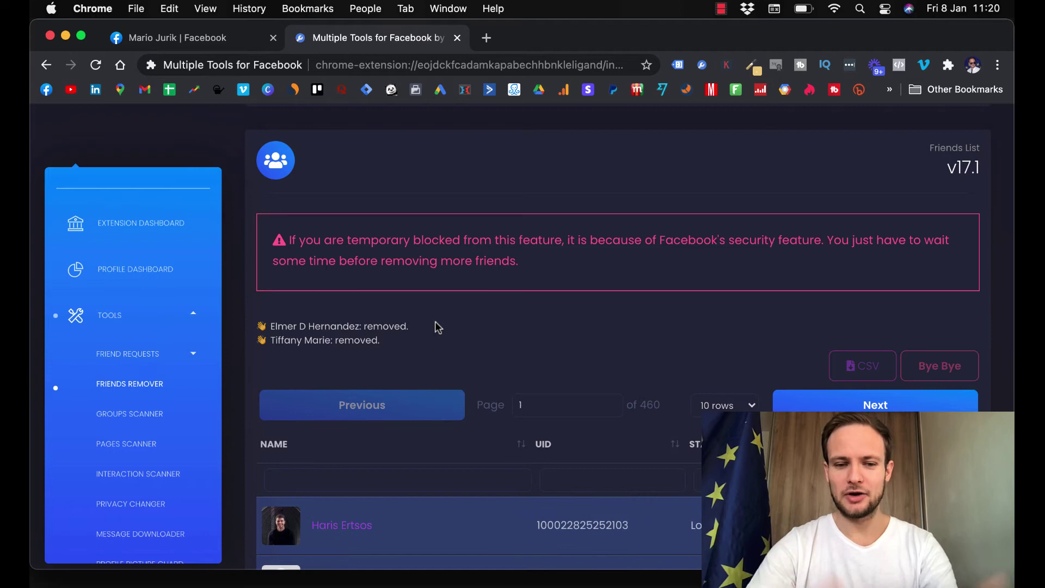
pyautogui.scroll(-2, 436, 326)
pyautogui.scroll(-5, 438, 327)
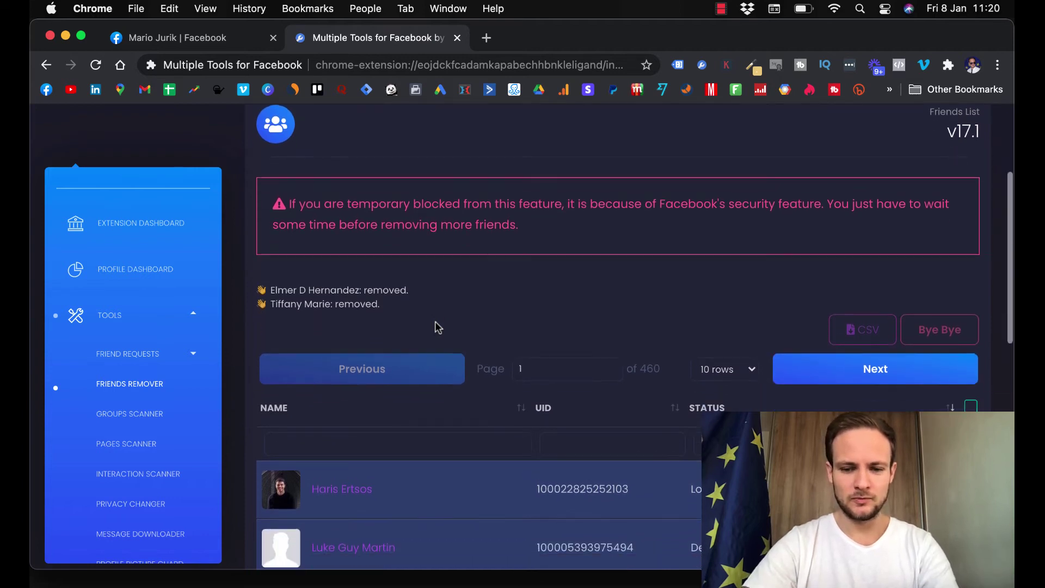
pyautogui.scroll(-4, 438, 327)
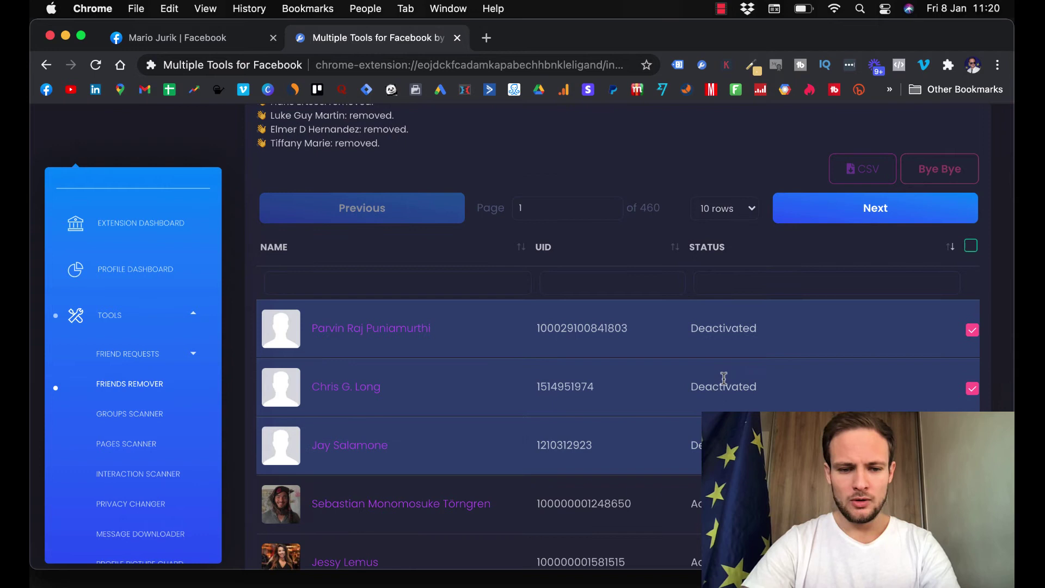
pyautogui.scroll(-4, 767, 385)
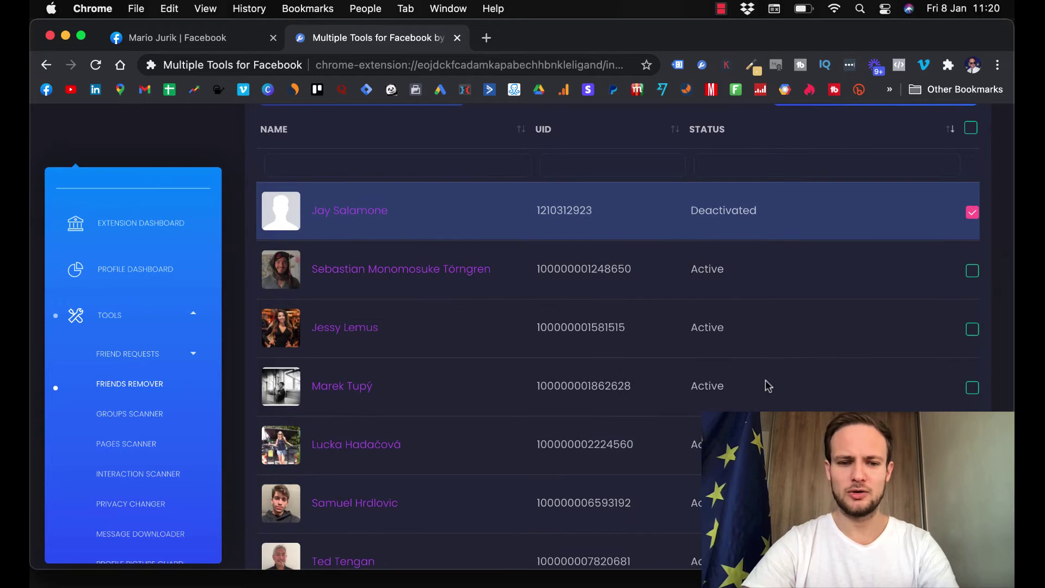
pyautogui.scroll(-1, 768, 385)
pyautogui.scroll(5, 767, 385)
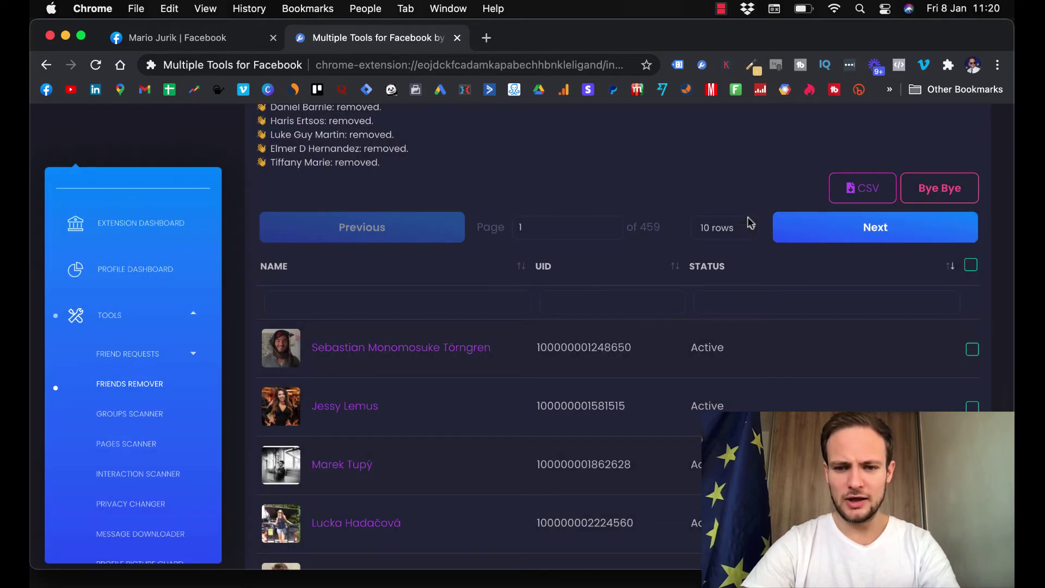
# - Keep the table at 10 rows per page and switch back to the Facebook profile
pyautogui.click(734, 228)
pyautogui.click(617, 173)
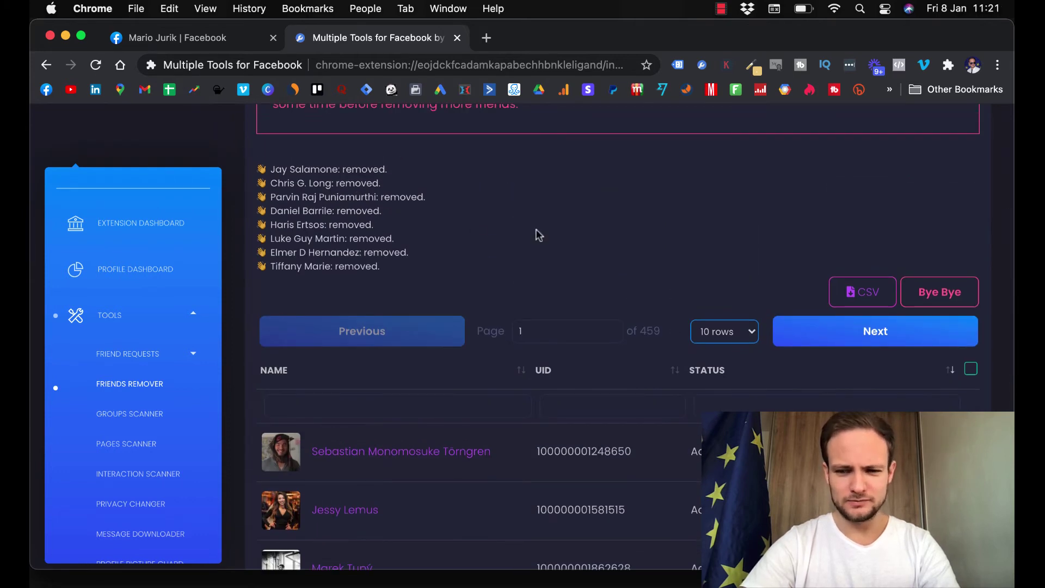
pyautogui.click(226, 43)
pyautogui.scroll(-4, 364, 287)
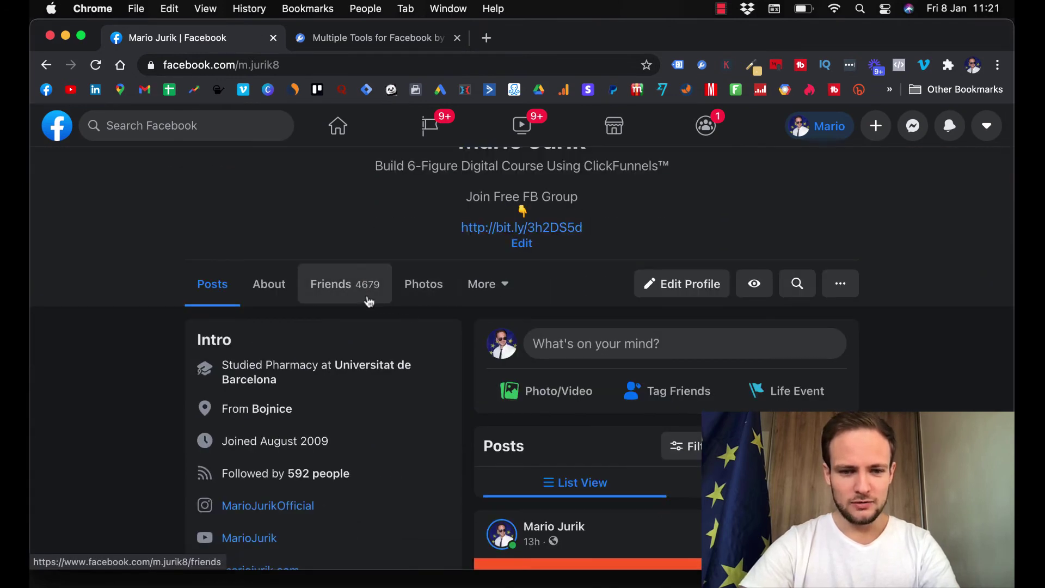
# - Confirm the profile's friend count fell from 4679 to 4671, then return to Friends Remover
pyautogui.click(383, 298)
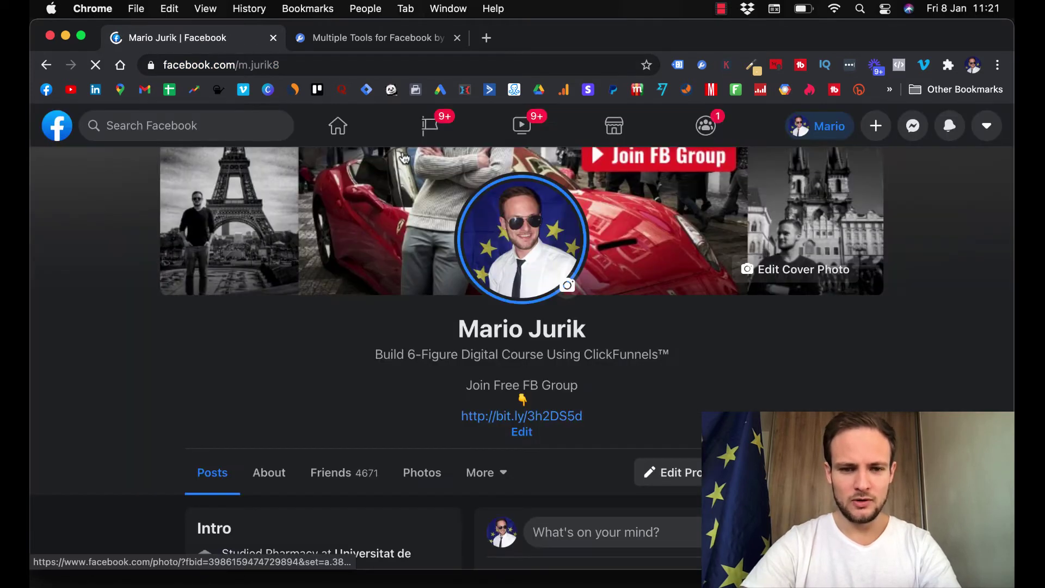
pyautogui.scroll(-3, 400, 288)
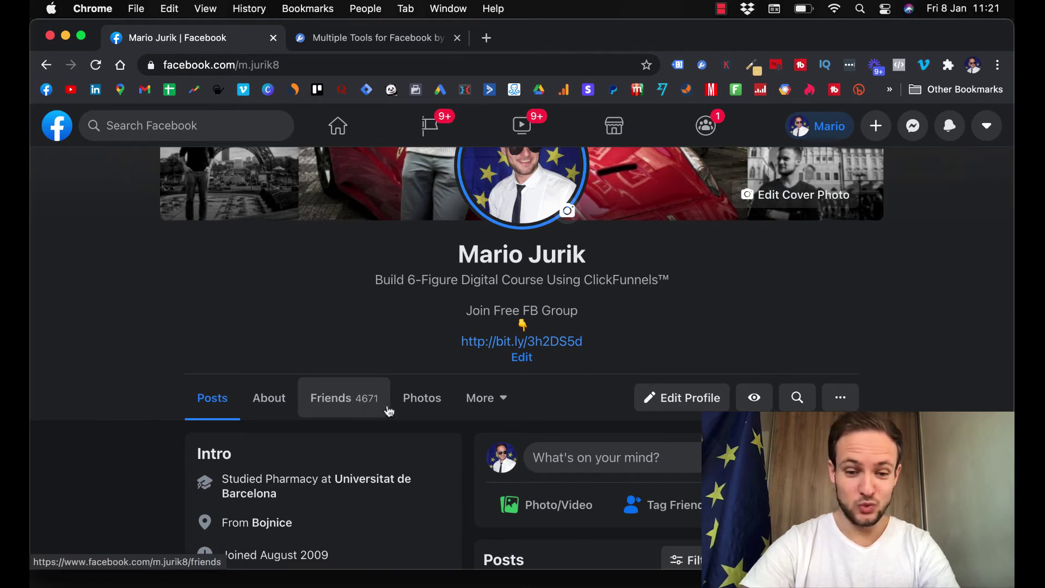
pyautogui.click(359, 42)
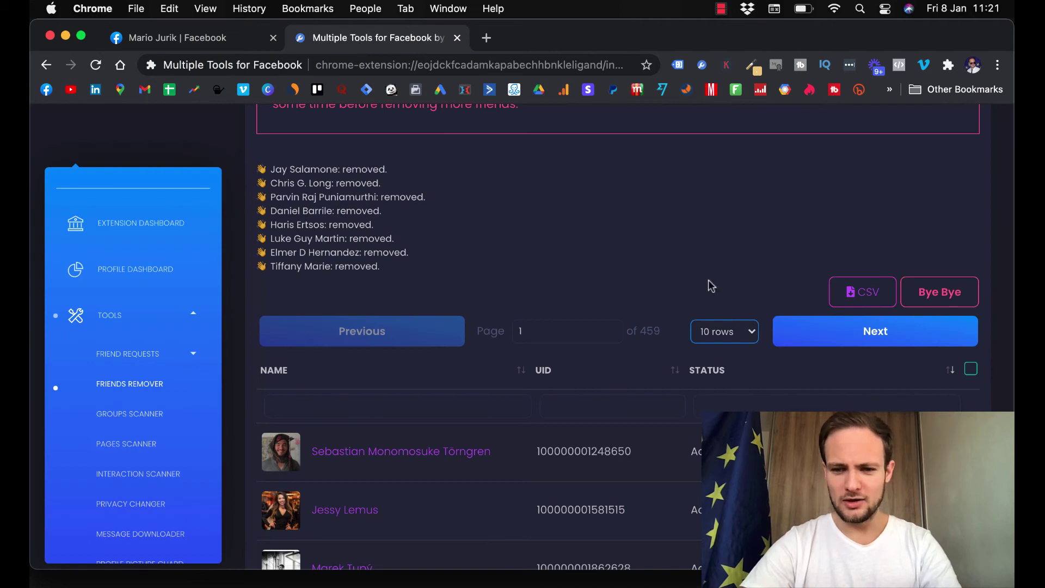
# - Show 100 friends per page in the friends table, spanning 46 pages
pyautogui.click(749, 333)
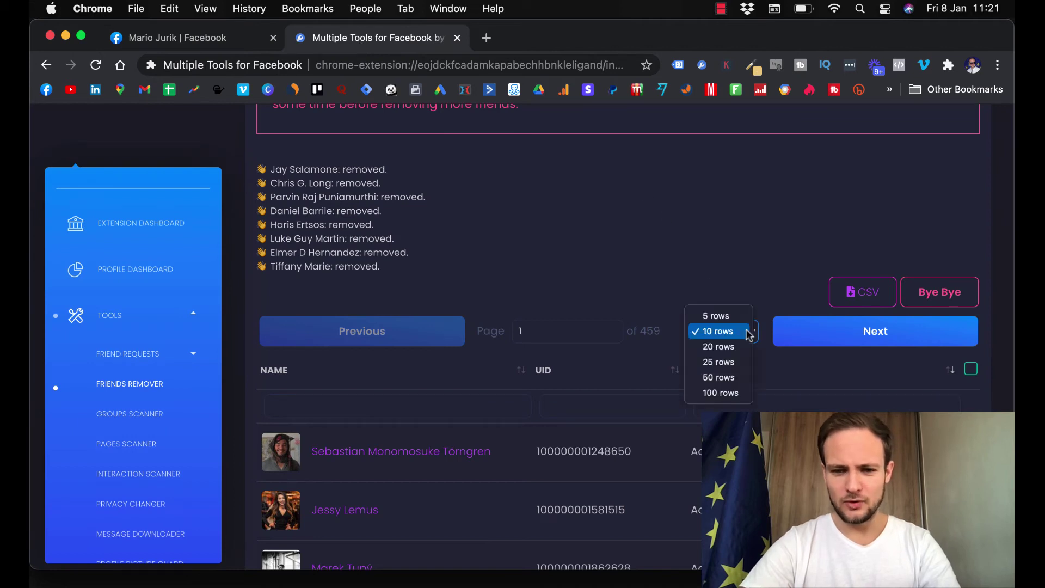
pyautogui.click(720, 393)
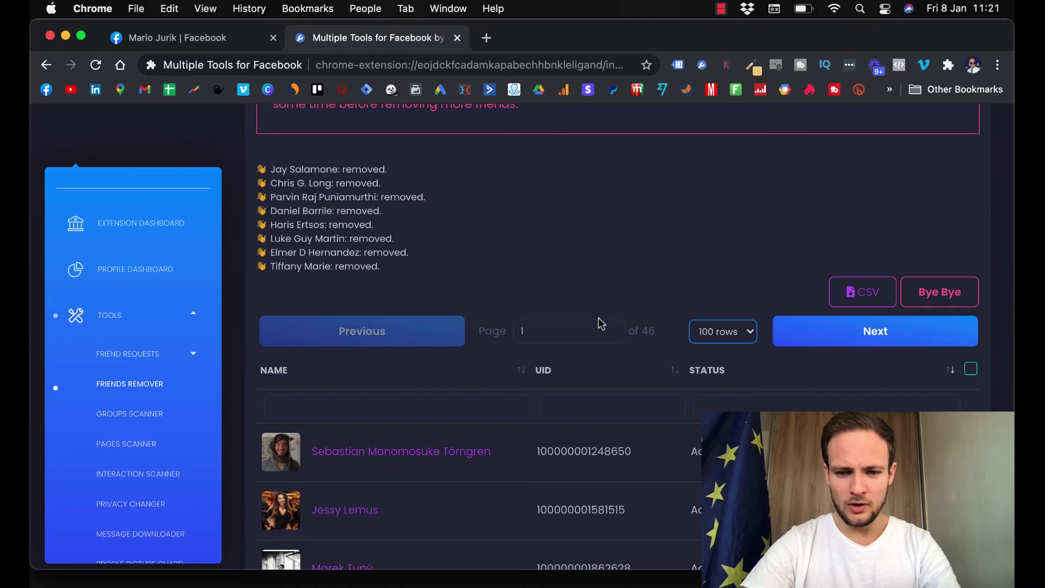
pyautogui.scroll(-1, 601, 323)
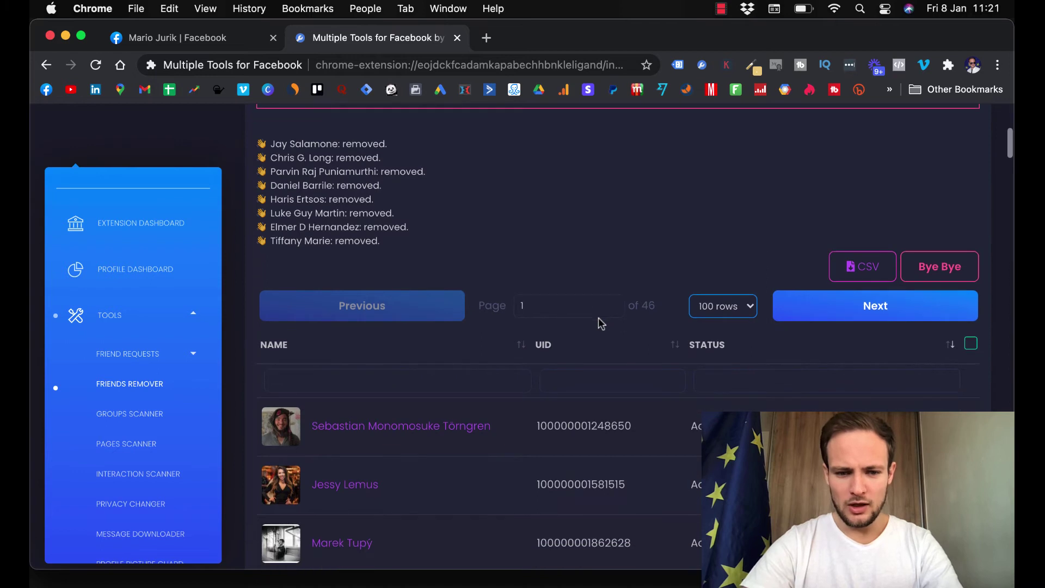
# - Advance to page 4 and tick its first friend for removal
pyautogui.click(857, 316)
pyautogui.click(857, 316)
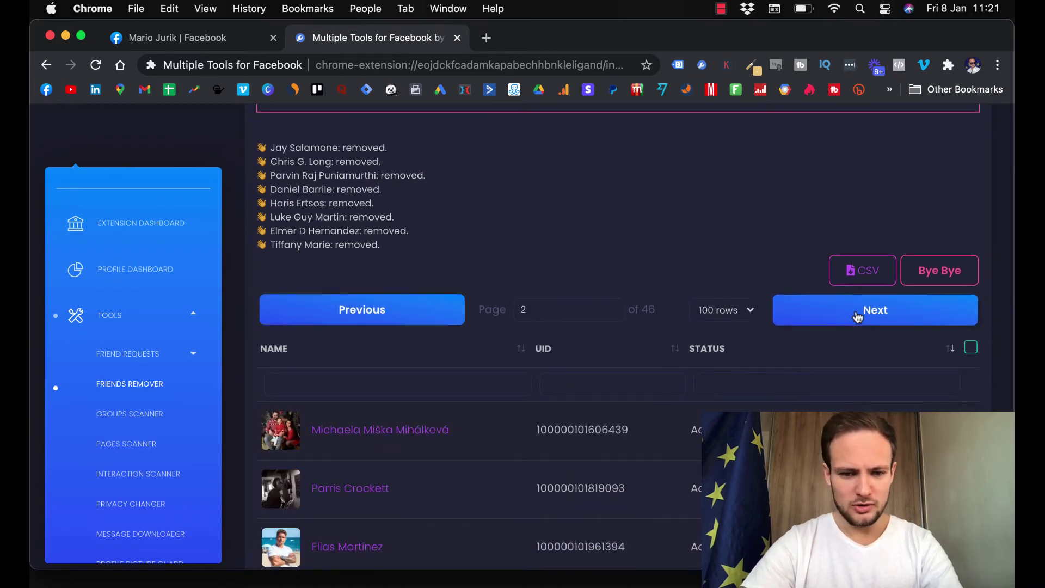
pyautogui.click(858, 317)
pyautogui.scroll(-5, 857, 317)
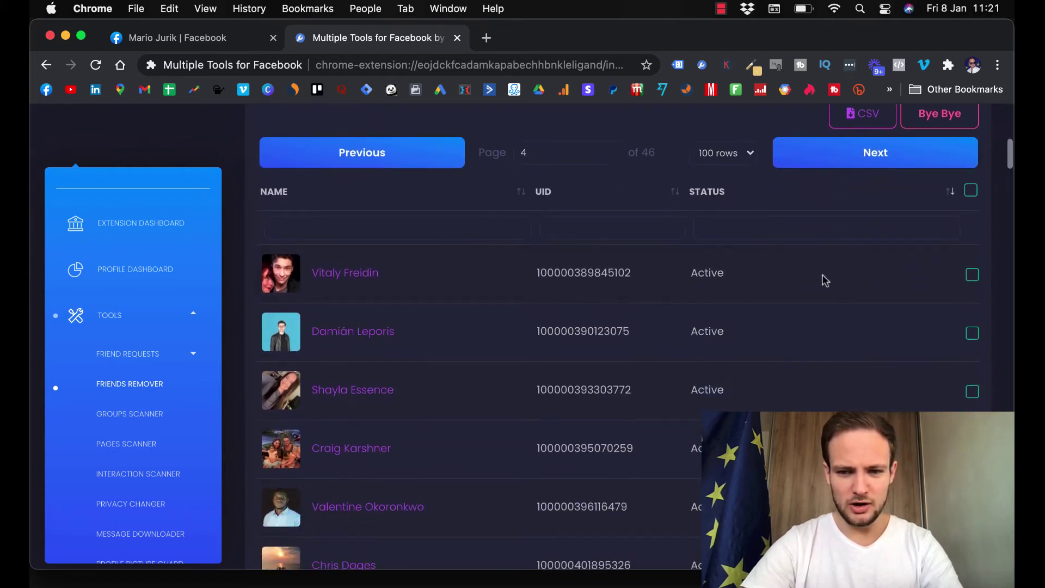
pyautogui.click(825, 282)
pyautogui.scroll(-7, 825, 281)
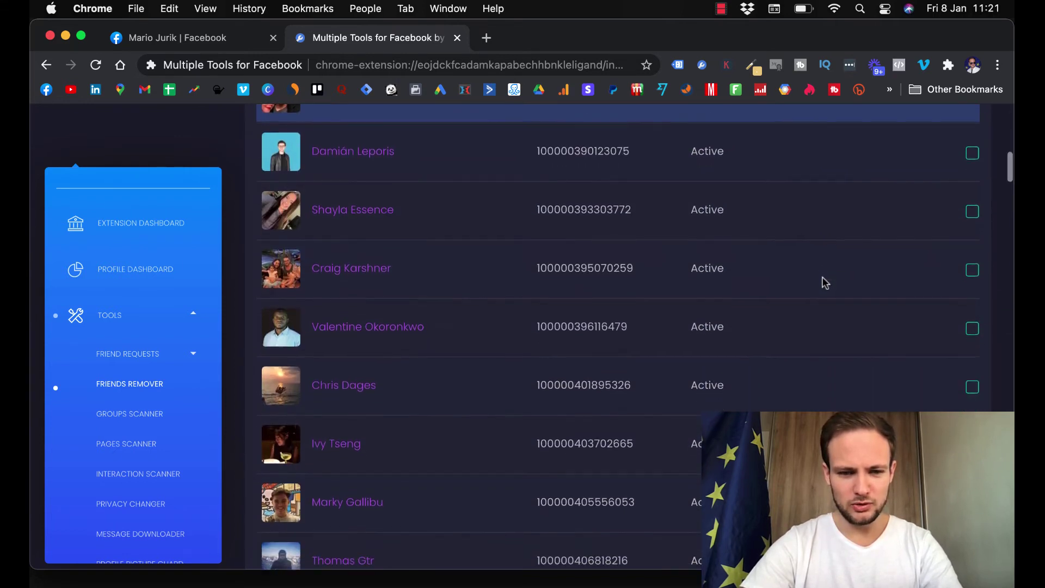
pyautogui.scroll(-3, 825, 282)
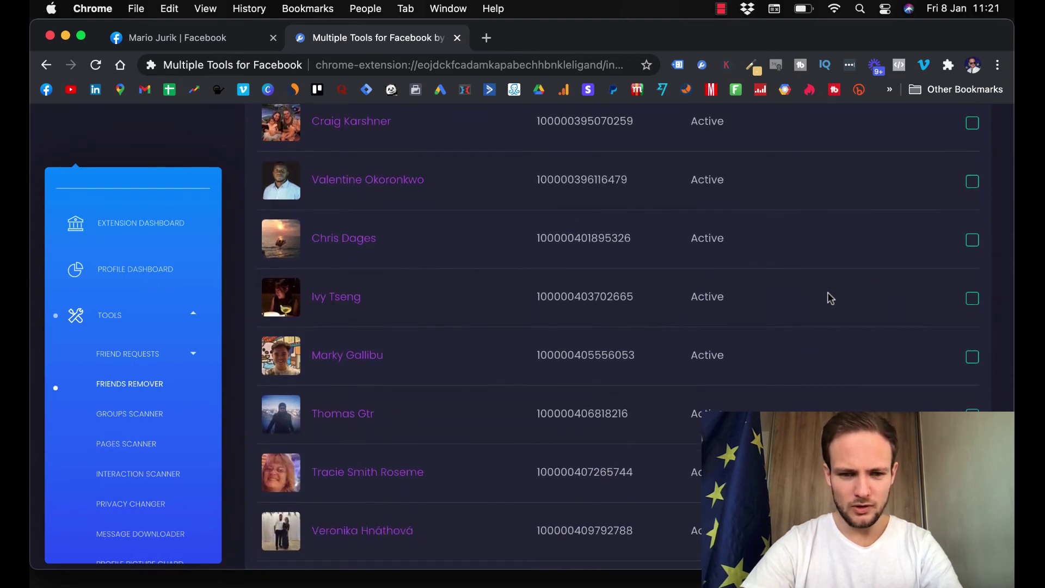
# - Tick two more friends on page 4 for removal
pyautogui.click(832, 299)
pyautogui.scroll(-5, 832, 299)
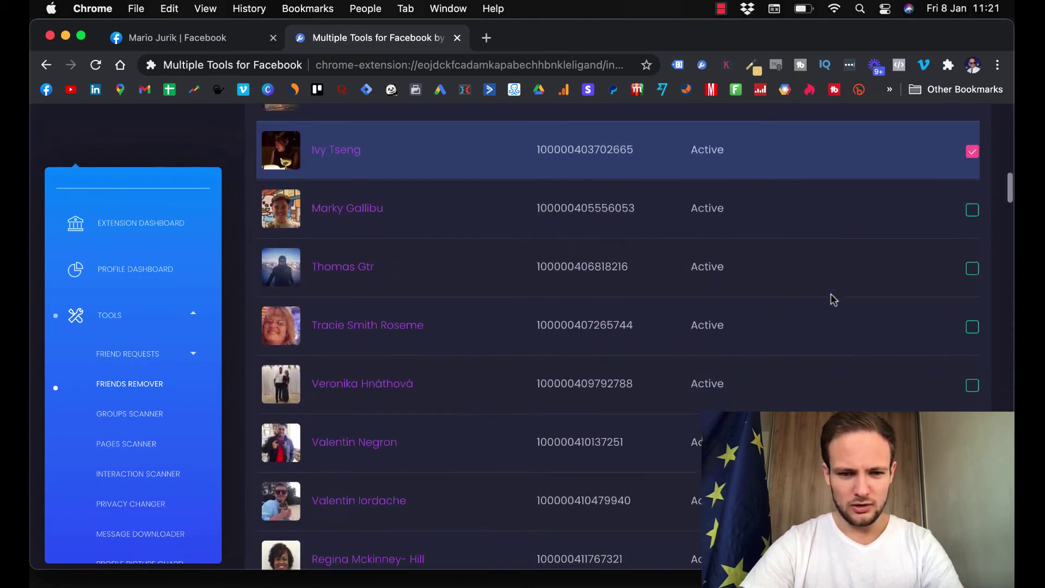
pyautogui.click(838, 324)
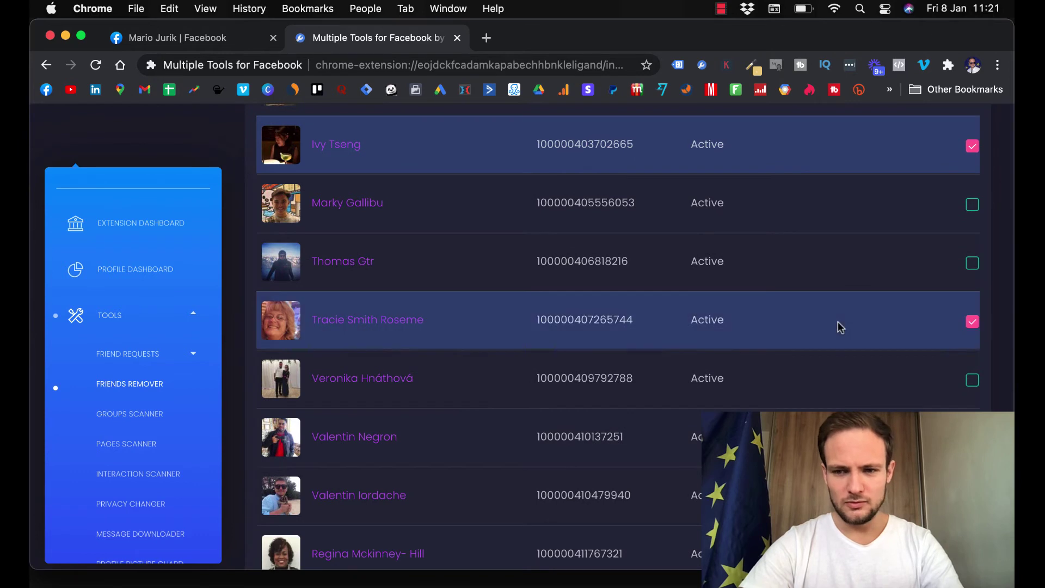
pyautogui.scroll(20, 838, 324)
pyautogui.scroll(-5, 840, 327)
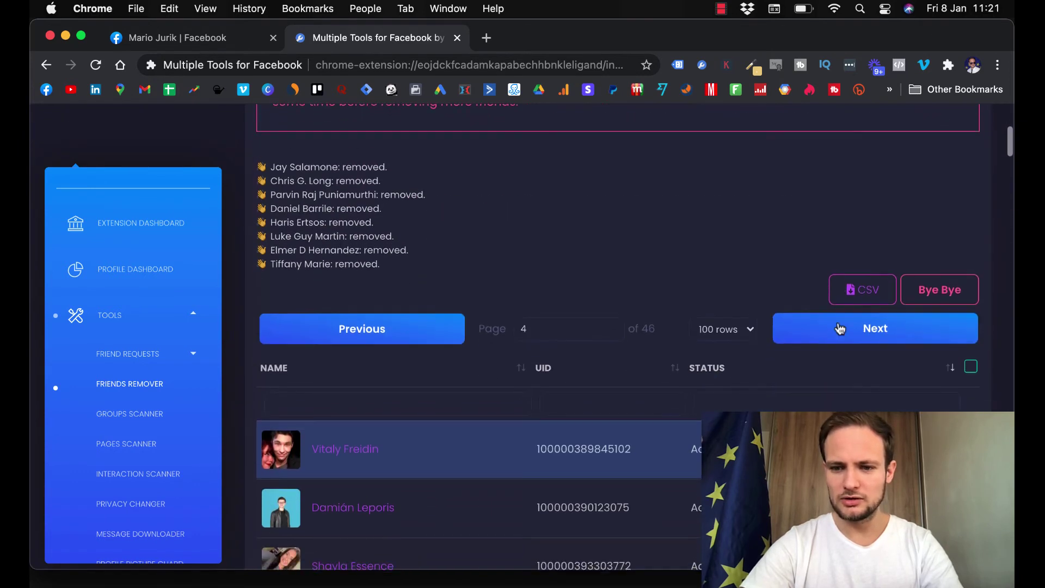
# - Unfriend the three ticked friends with Bye Bye and dismiss the job-finished notice
pyautogui.click(947, 306)
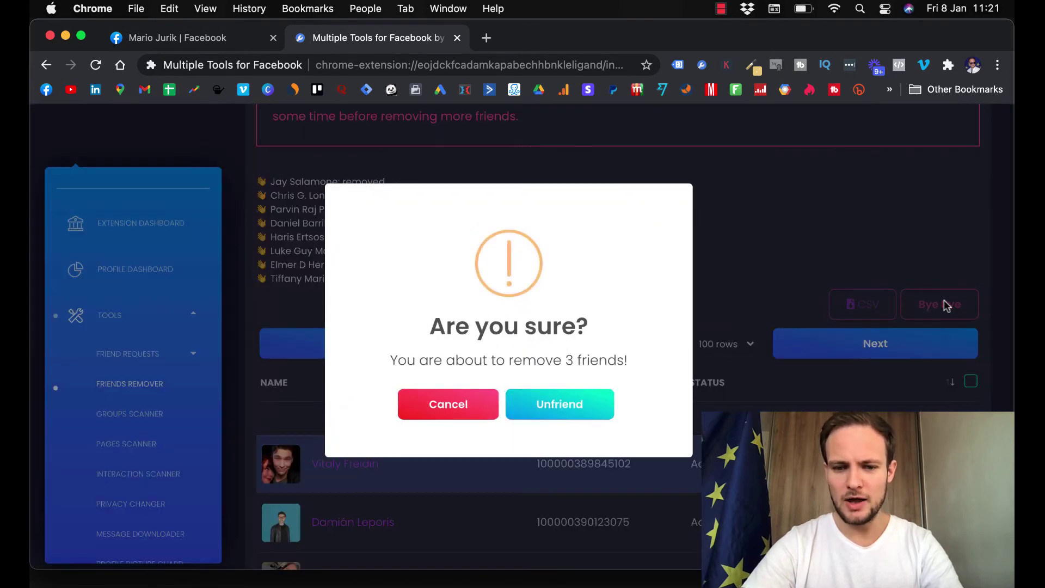
pyautogui.click(574, 409)
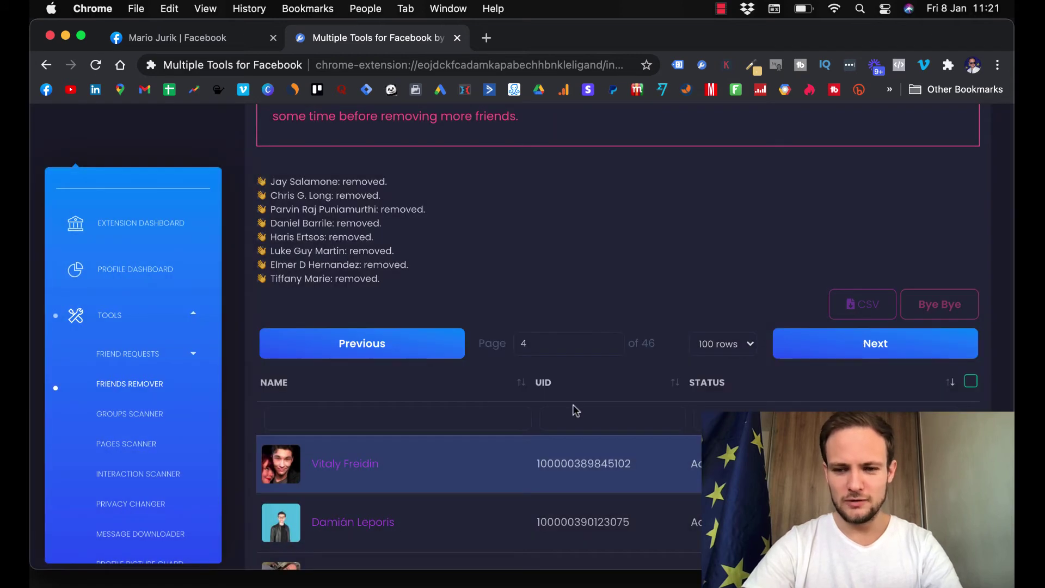
pyautogui.scroll(3, 576, 402)
pyautogui.scroll(-2, 577, 400)
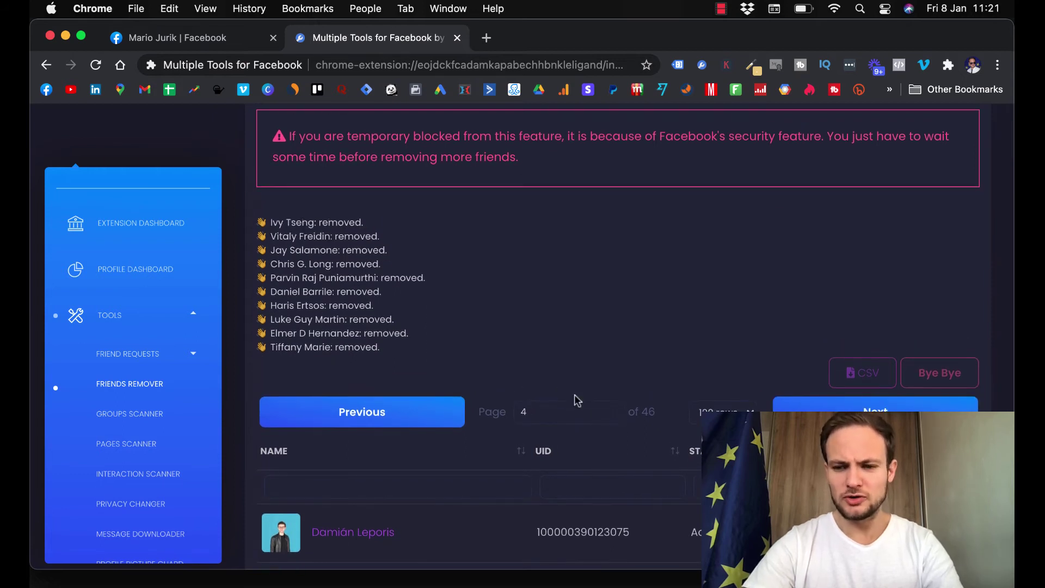
pyautogui.scroll(-1, 577, 399)
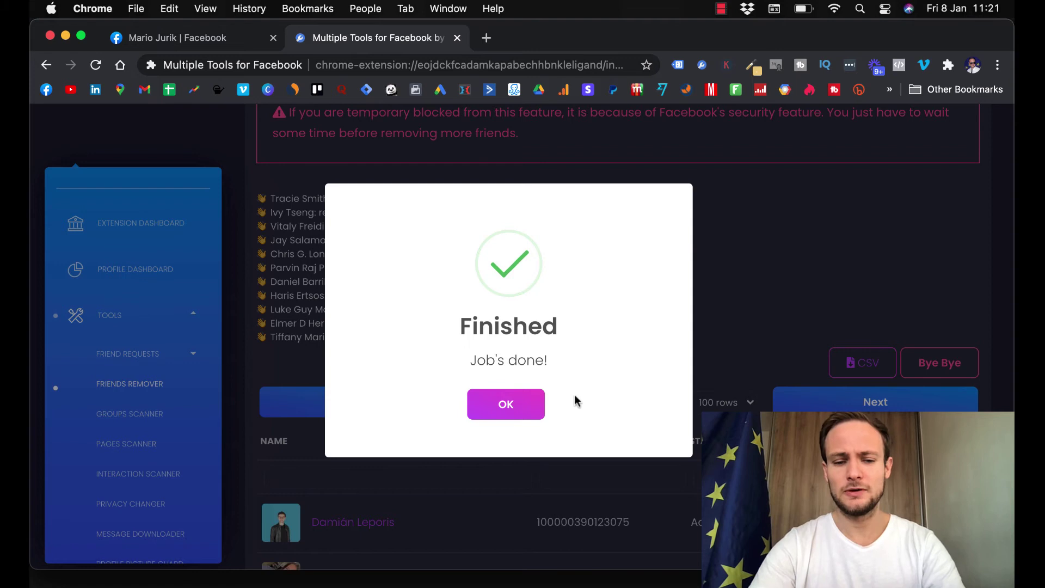
pyautogui.click(523, 405)
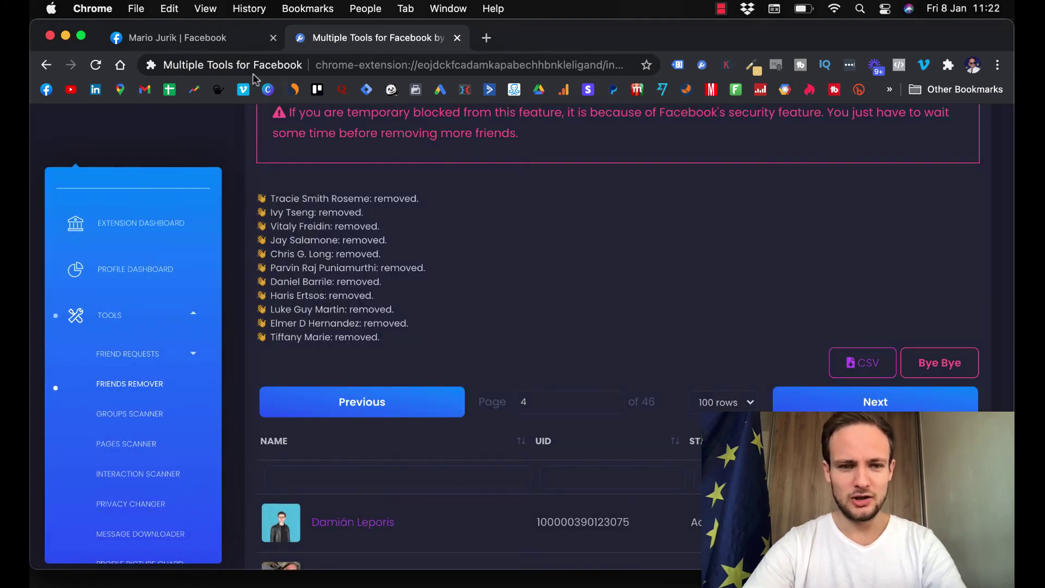
# - Reload the Facebook profile to see 4668 friends, then return to the extension tab
pyautogui.click(203, 38)
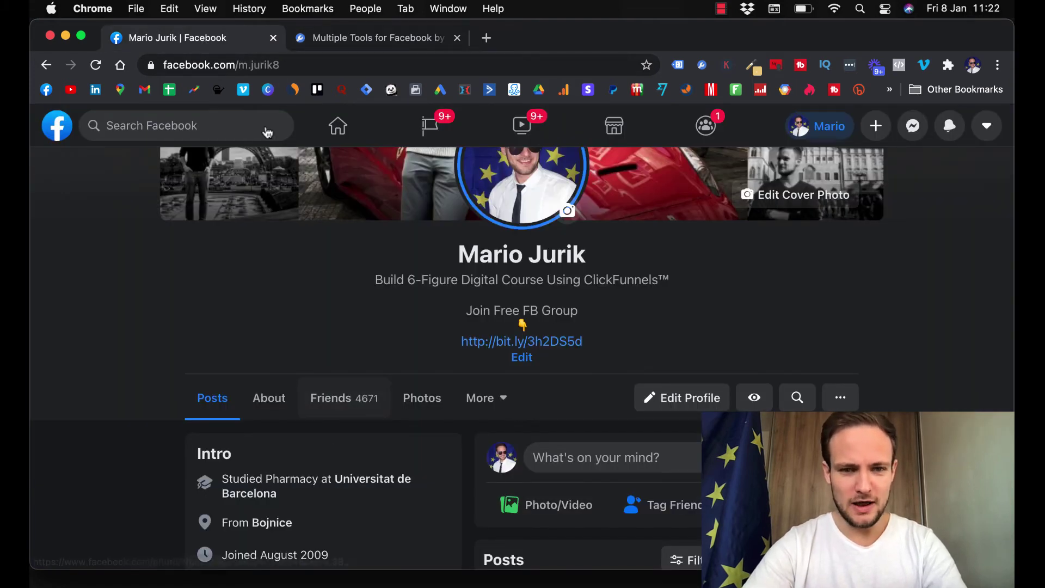
pyautogui.press('super+r')
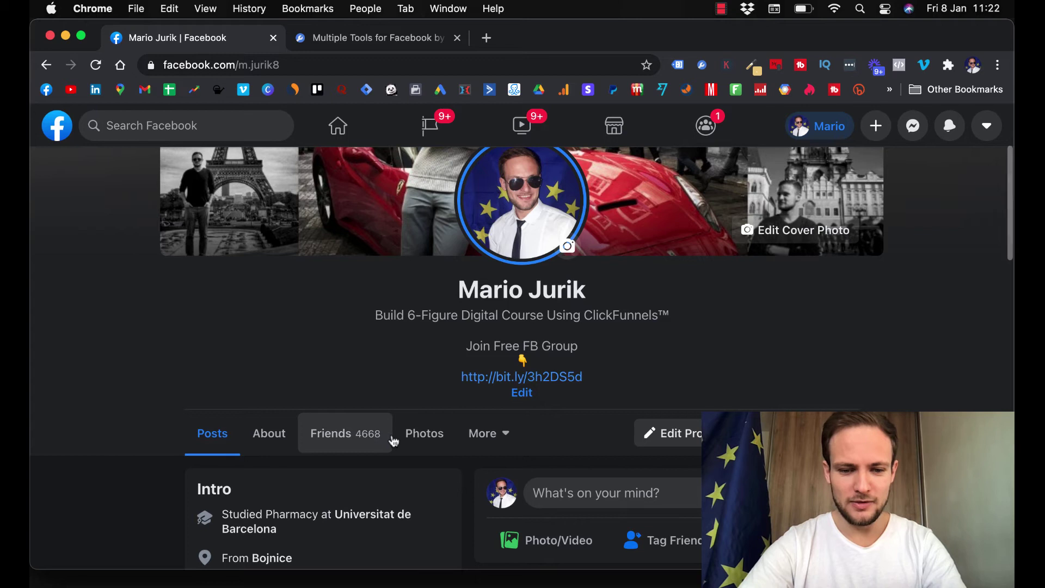
pyautogui.click(366, 36)
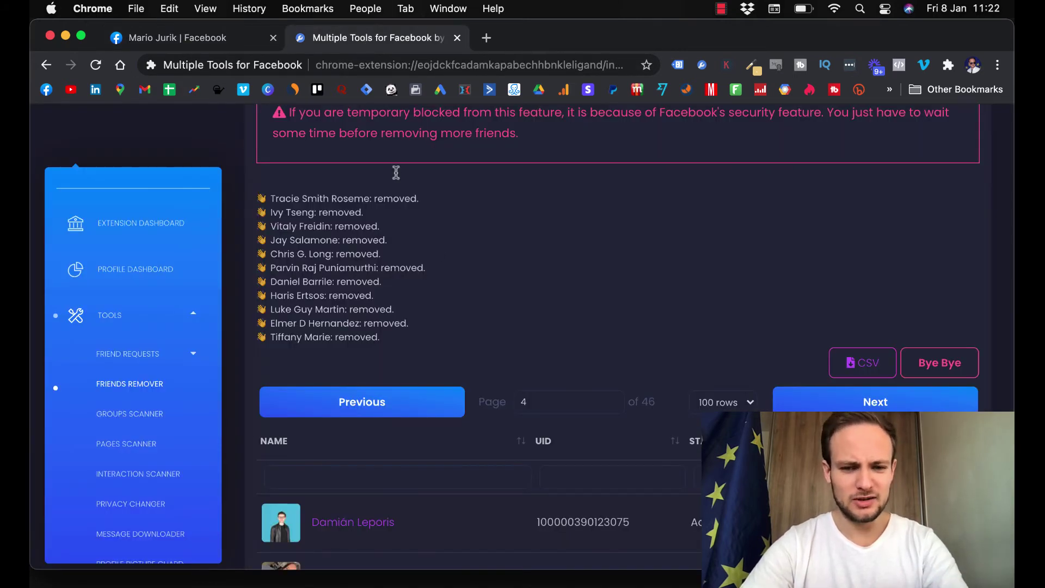
# - Open the Interaction Scanner and show 100 friends per page
pyautogui.scroll(-1, 447, 267)
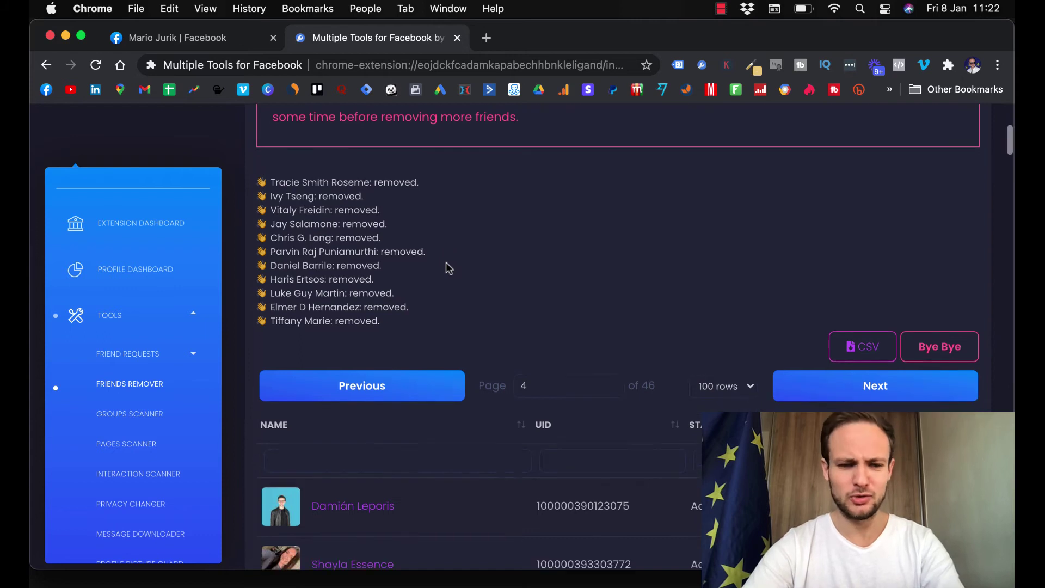
pyautogui.scroll(-3, 446, 262)
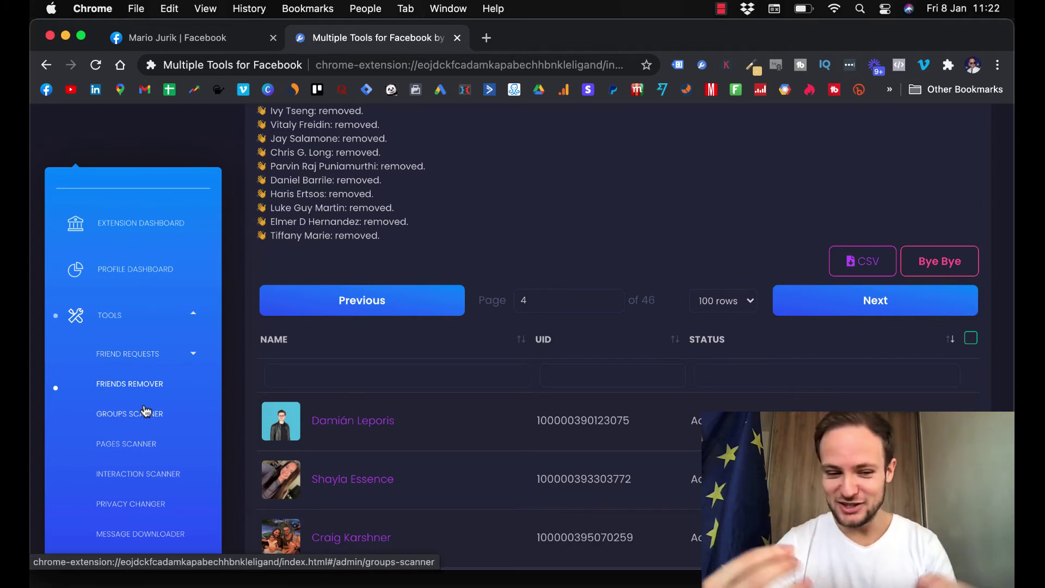
pyautogui.scroll(-2, 146, 411)
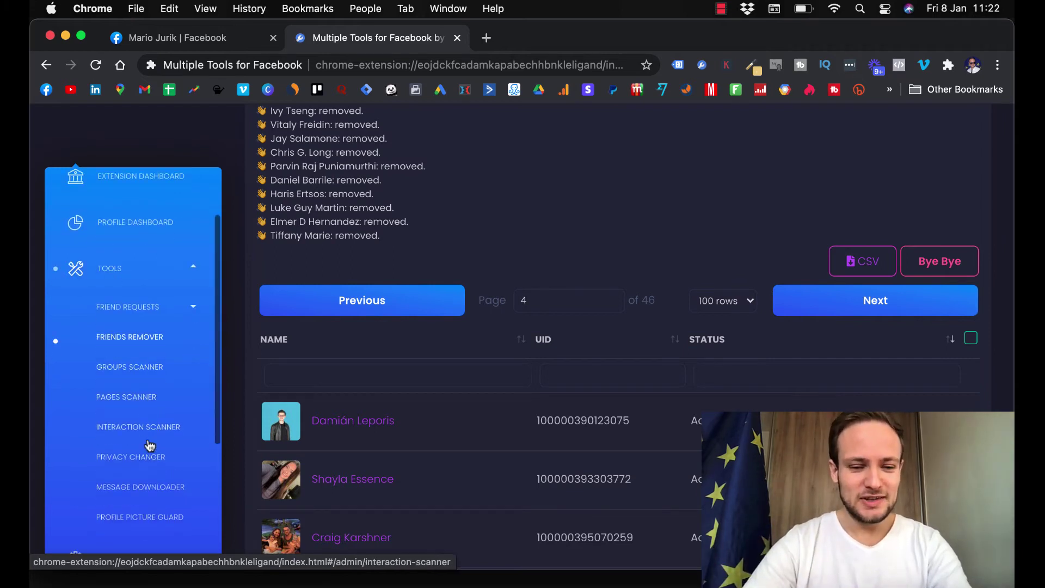
pyautogui.click(152, 433)
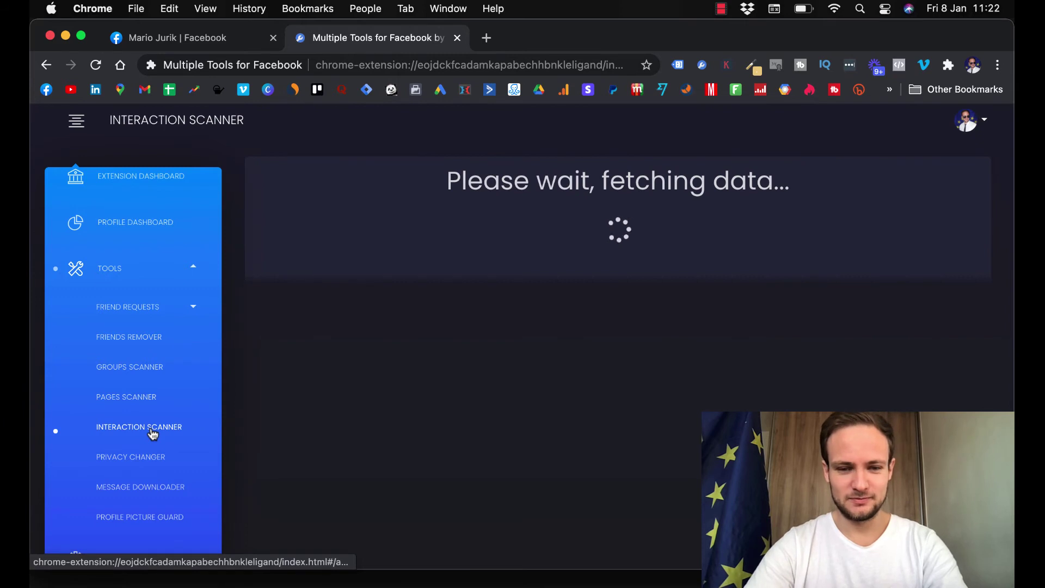
pyautogui.scroll(-4, 153, 433)
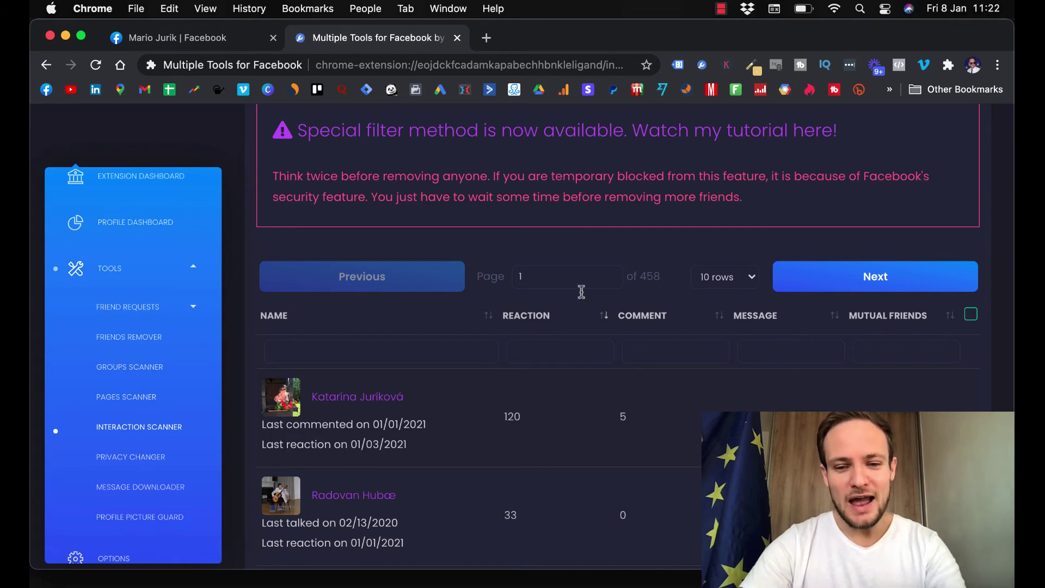
pyautogui.click(710, 277)
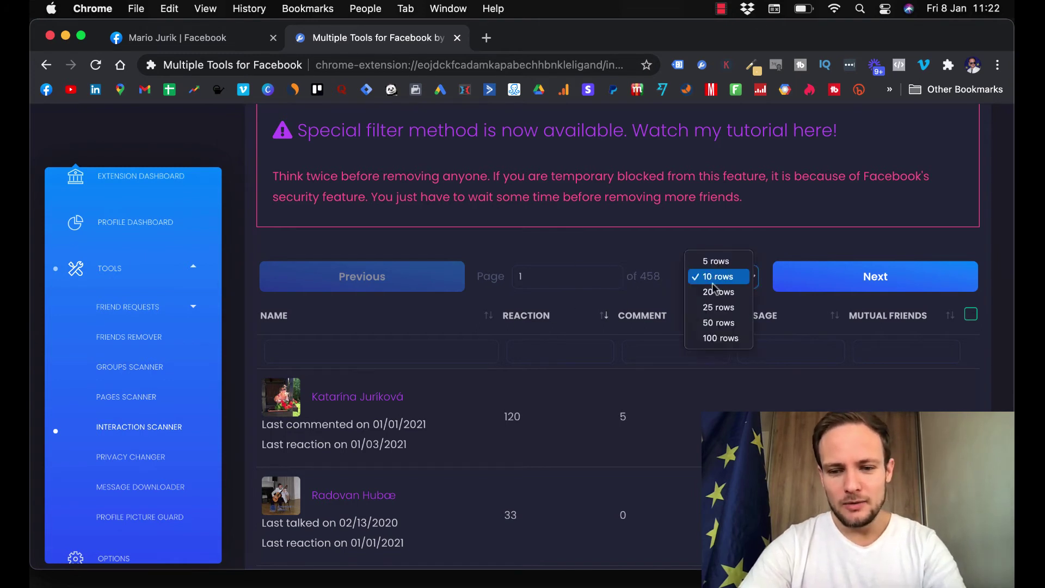
pyautogui.click(730, 340)
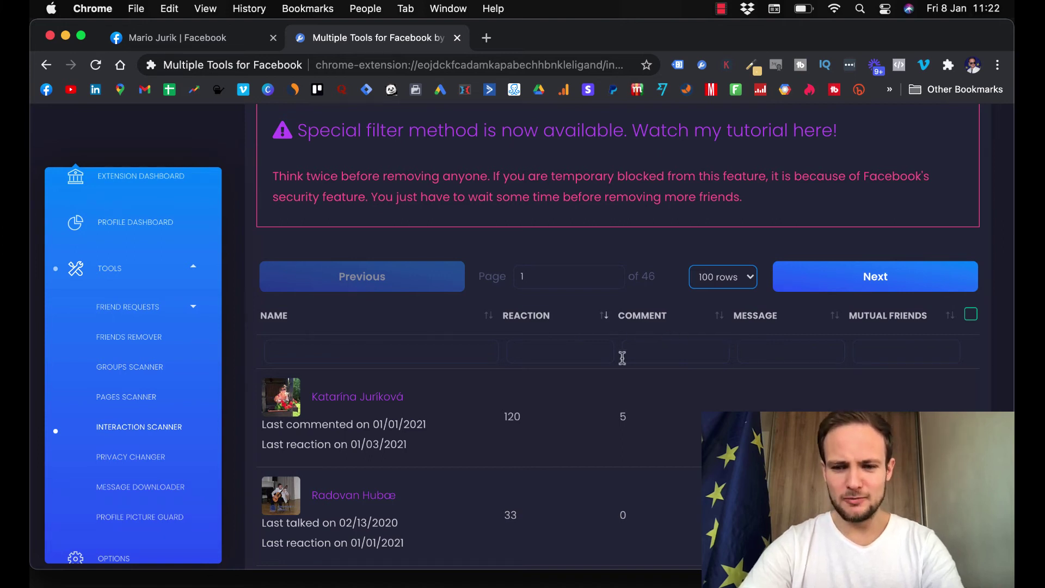
# - Sort the scanner results by reactions, fewest first, and scroll through the list
pyautogui.scroll(-1, 622, 357)
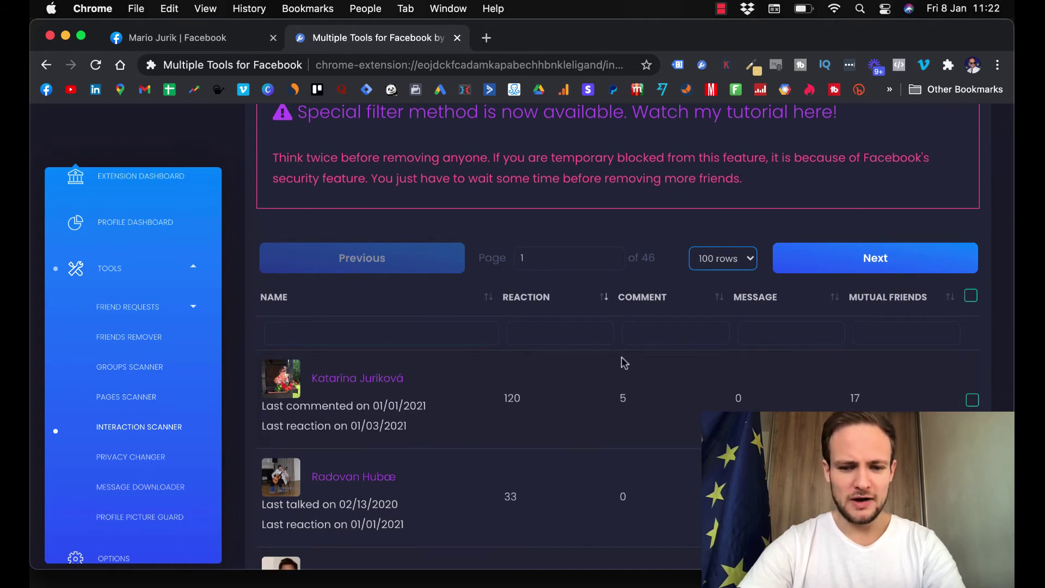
pyautogui.scroll(-1, 624, 362)
pyautogui.scroll(2, 622, 357)
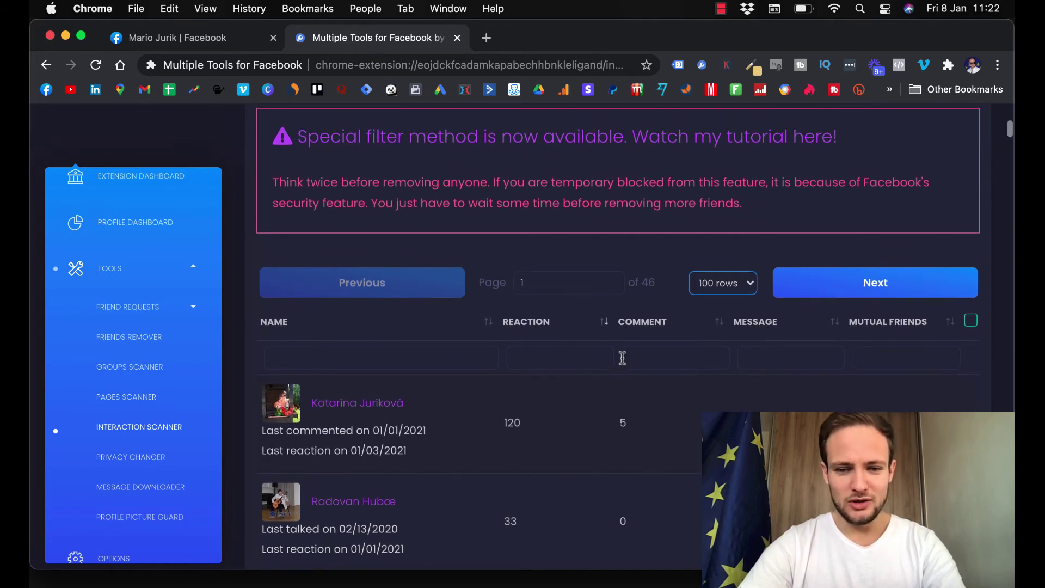
pyautogui.click(523, 325)
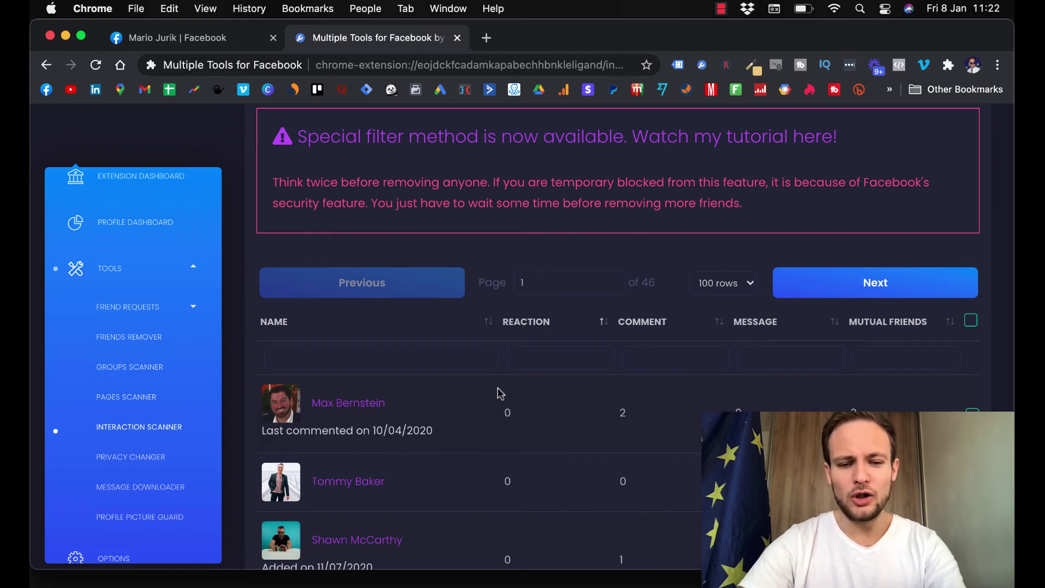
pyautogui.scroll(-5, 498, 420)
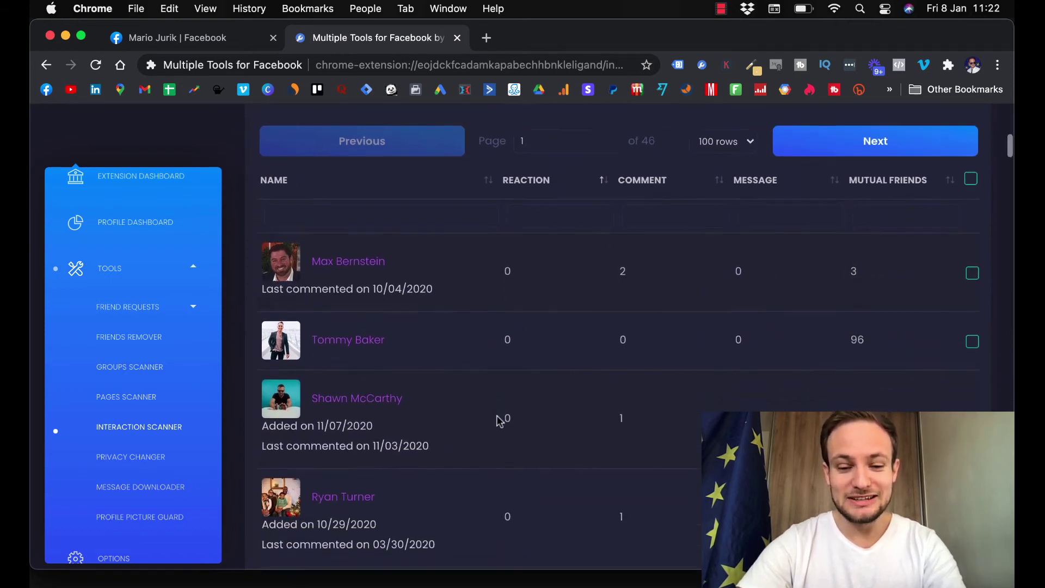
pyautogui.scroll(-6, 498, 420)
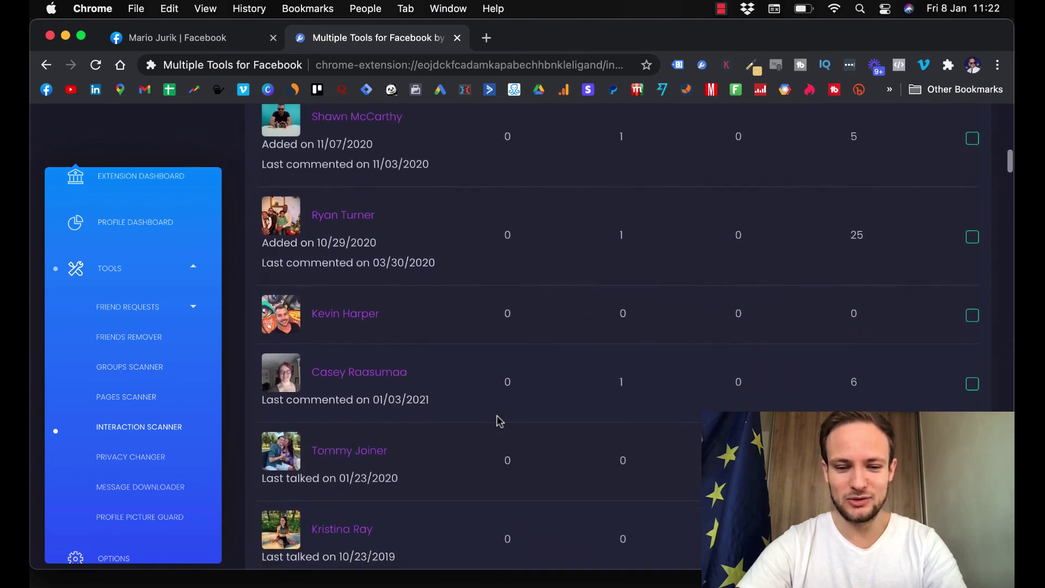
pyautogui.scroll(10, 495, 421)
pyautogui.scroll(-4, 495, 417)
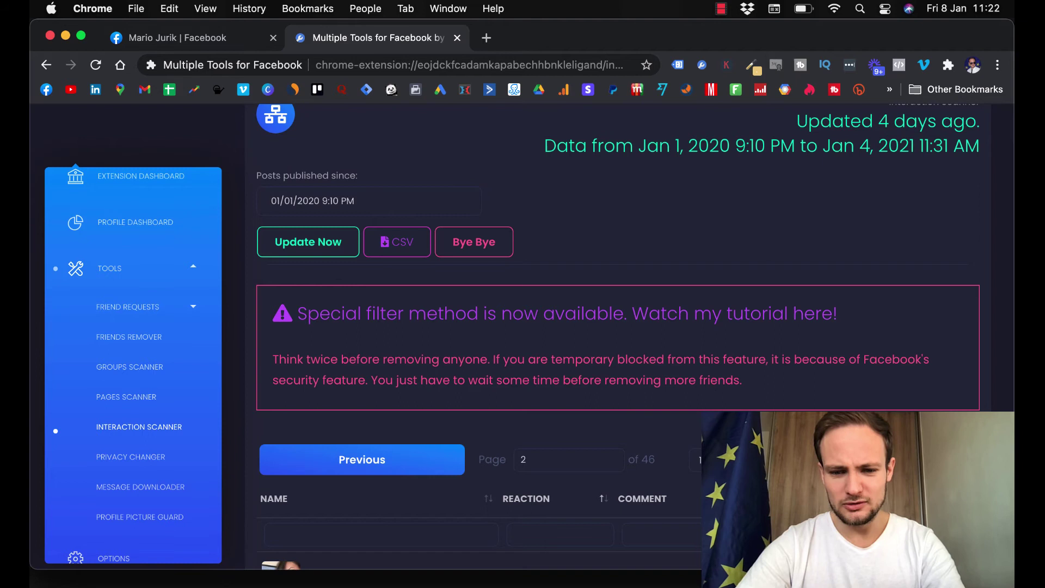
pyautogui.scroll(-5, 557, 415)
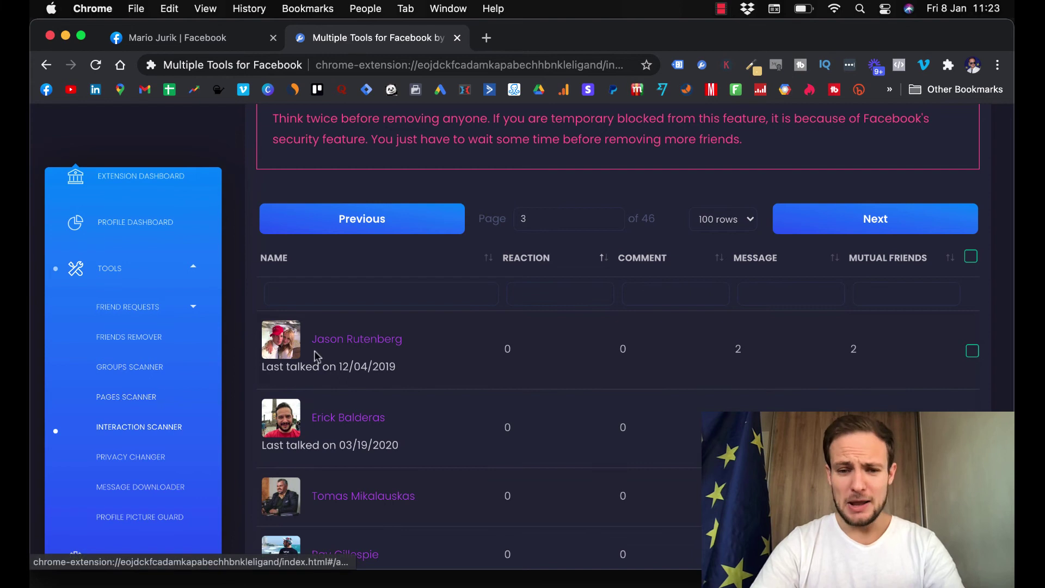
pyautogui.scroll(-3, 217, 383)
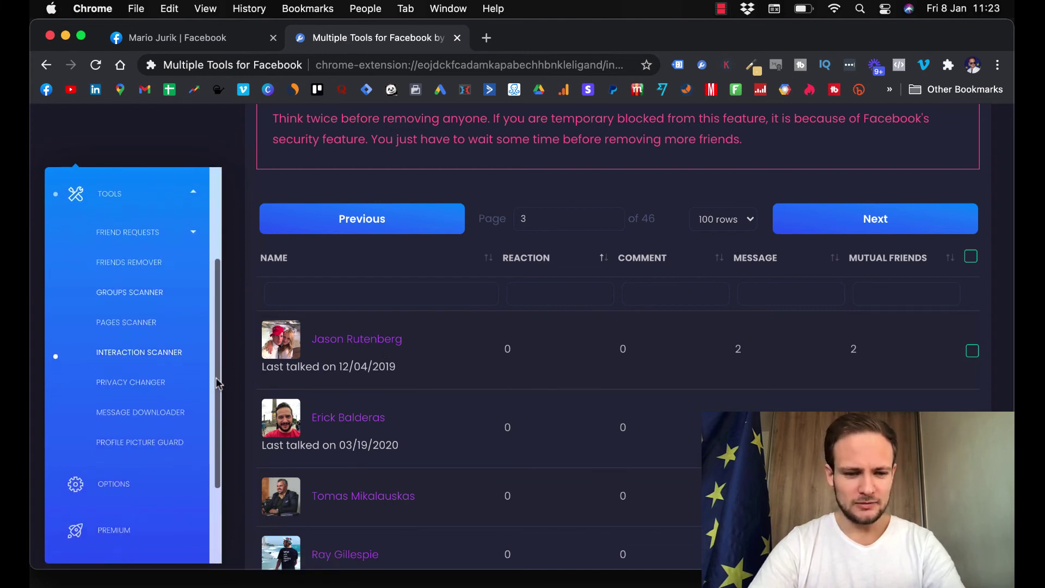
pyautogui.scroll(-2, 217, 384)
# - Open the Premium page, dismiss the already-Premium notice, and browse the $10 Premium Tools offer
pyautogui.click(137, 485)
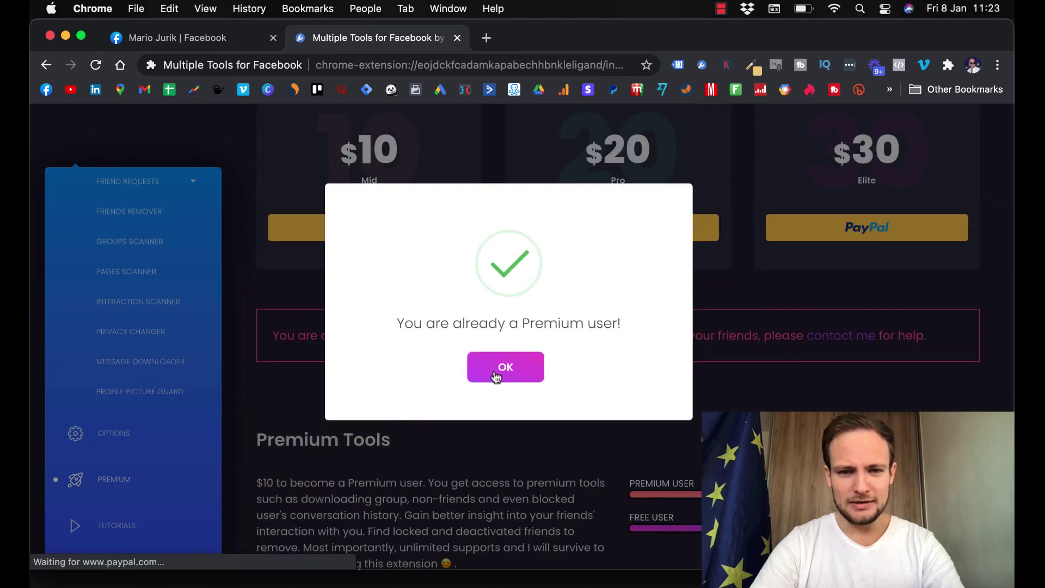
pyautogui.click(495, 374)
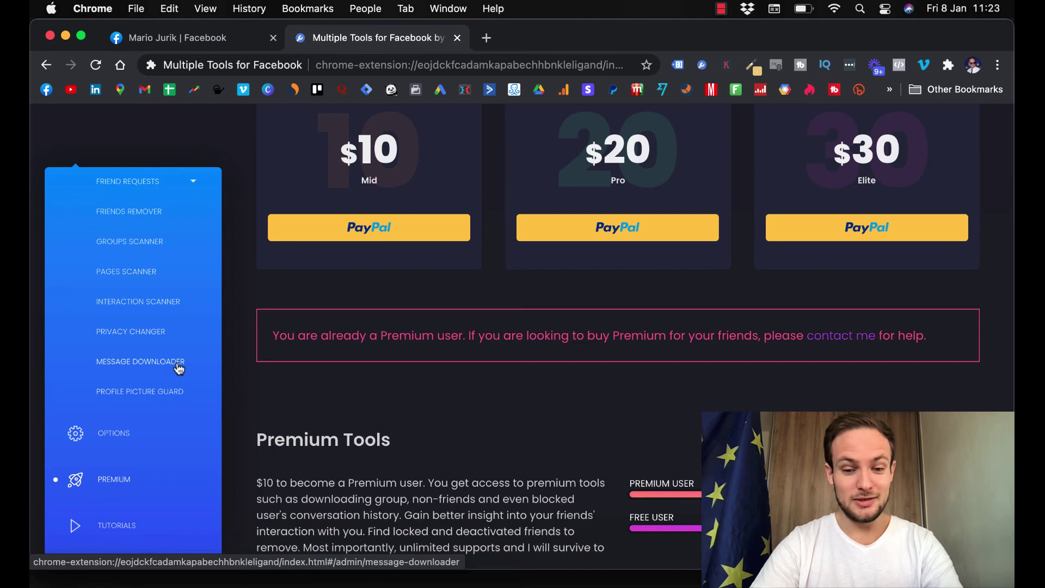
pyautogui.scroll(3, 159, 371)
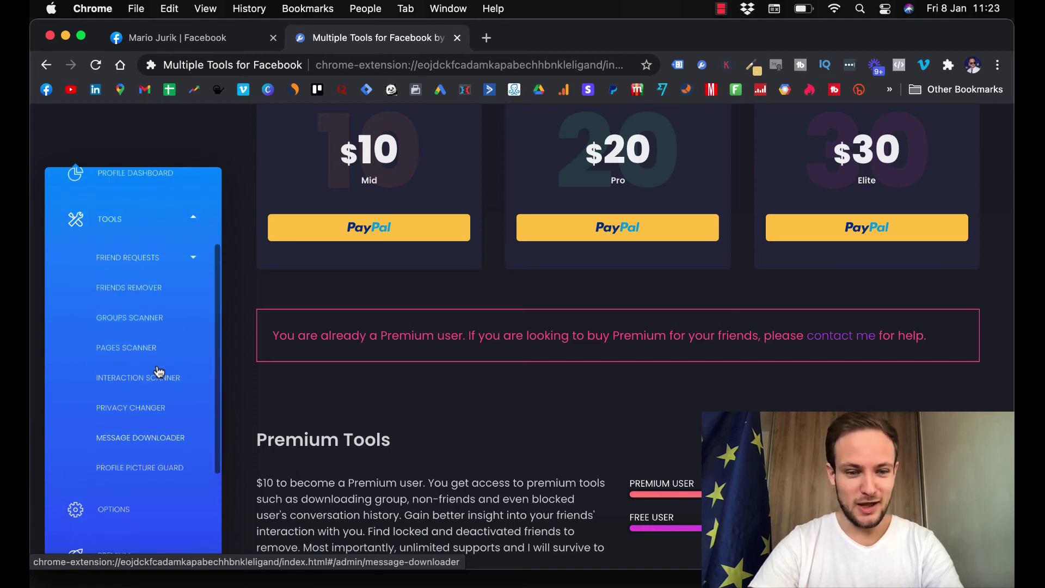
pyautogui.scroll(-1, 159, 371)
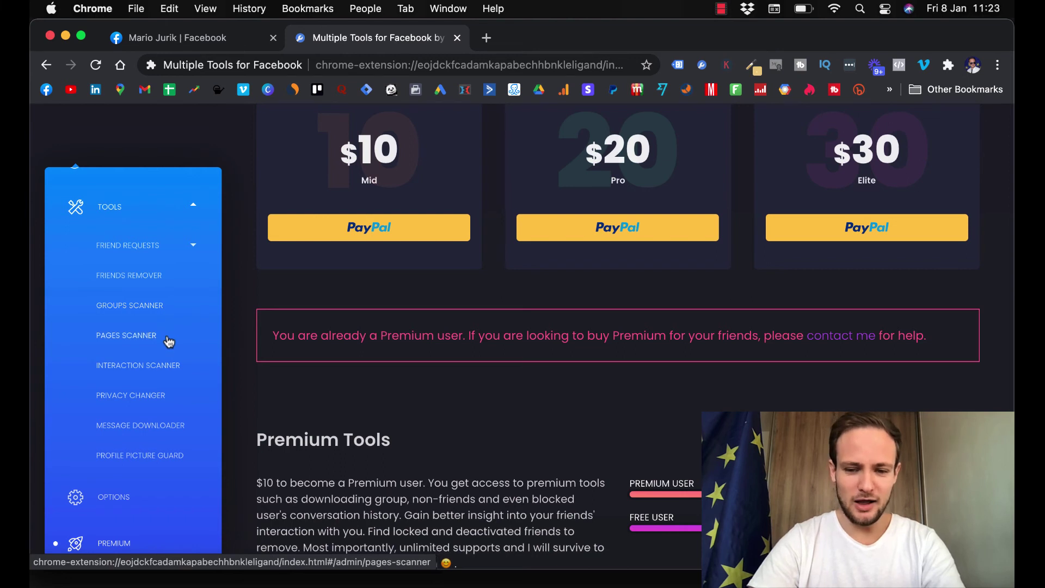
pyautogui.scroll(-1, 294, 408)
pyautogui.scroll(-3, 294, 408)
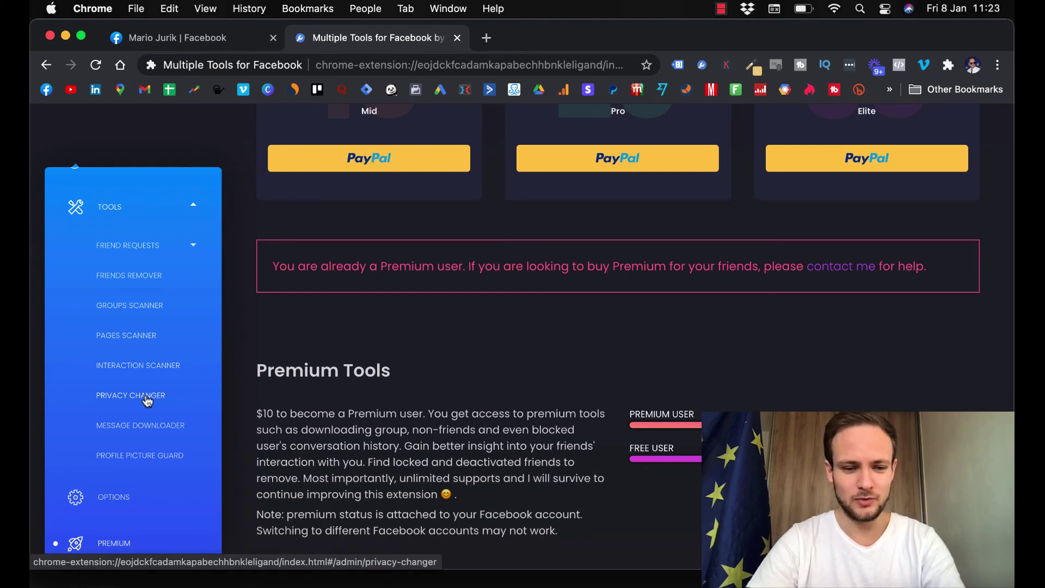
pyautogui.scroll(3, 147, 401)
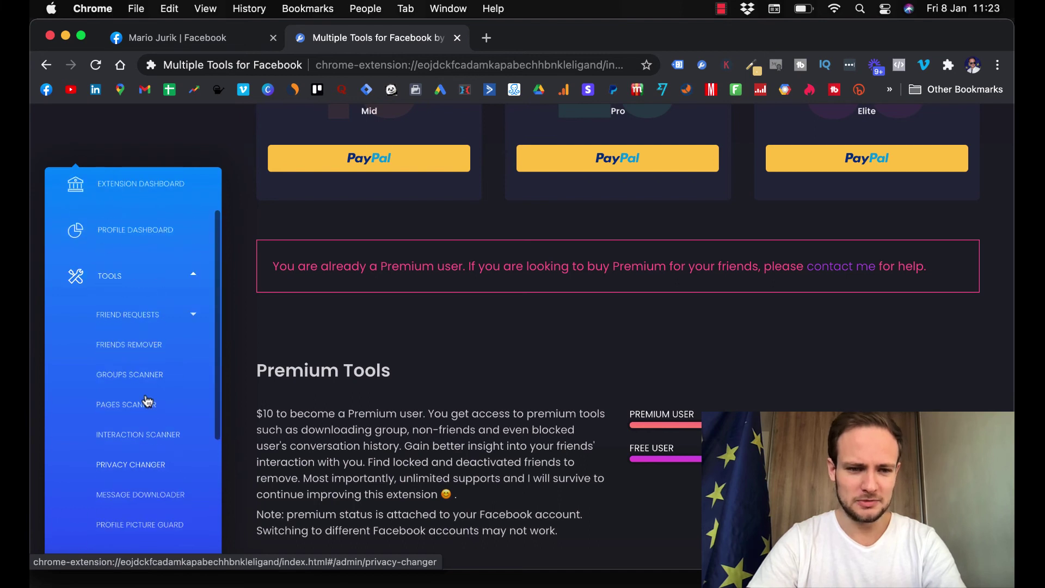
pyautogui.scroll(-3, 147, 401)
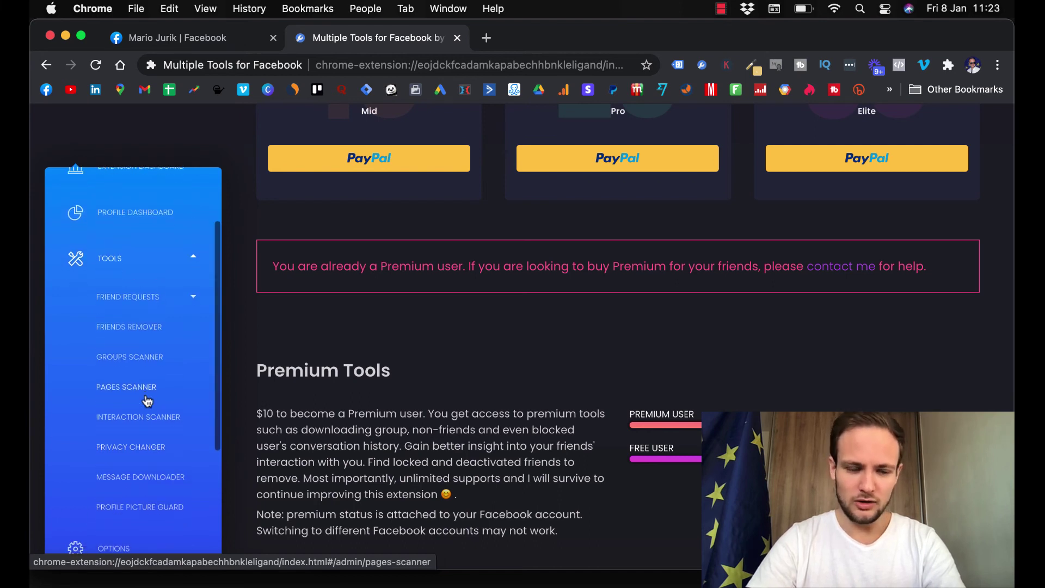
pyautogui.scroll(-10, 147, 401)
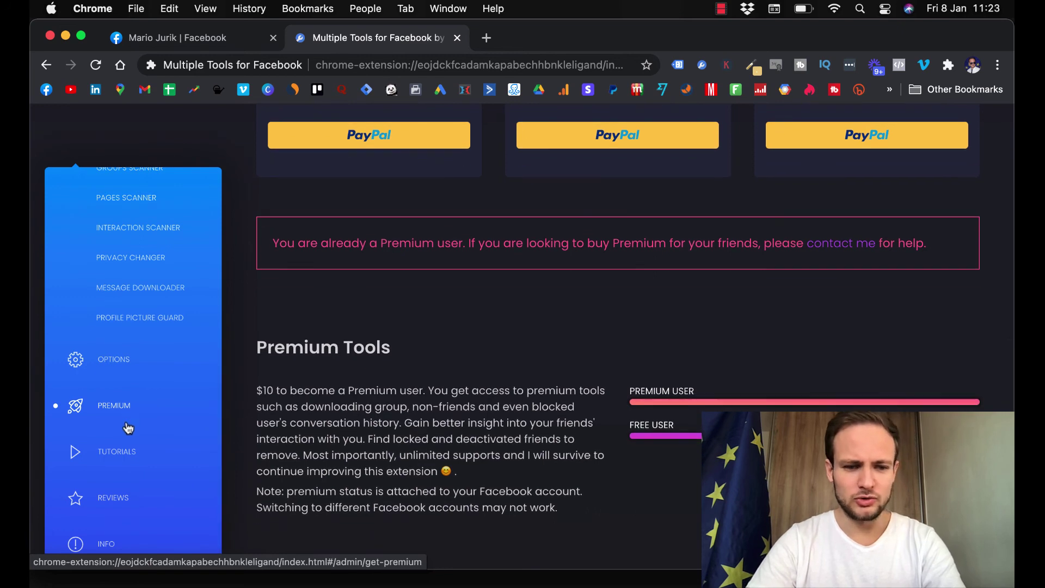
pyautogui.scroll(2, 143, 340)
pyautogui.scroll(4, 143, 338)
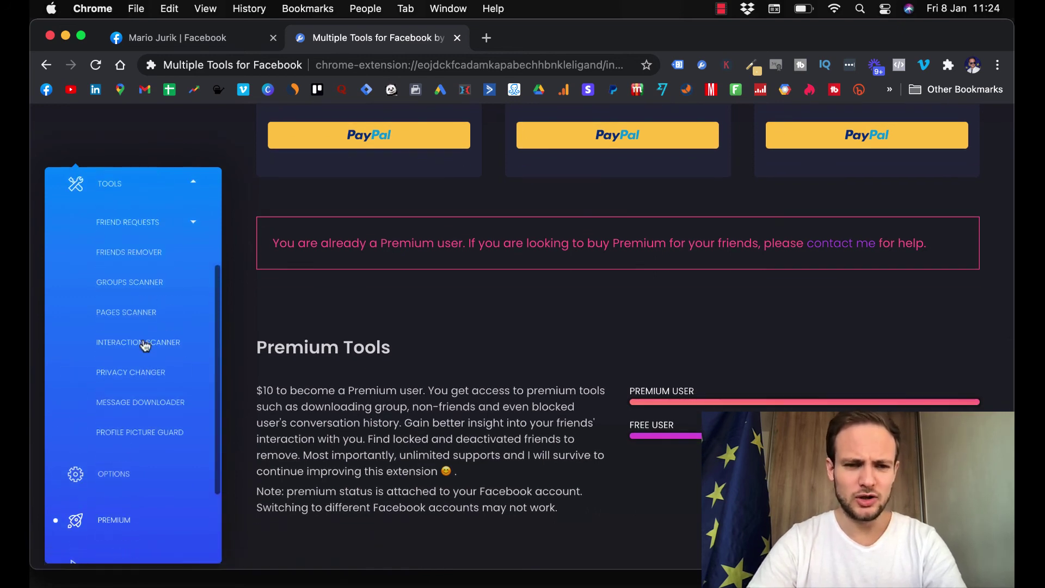
pyautogui.scroll(3, 145, 345)
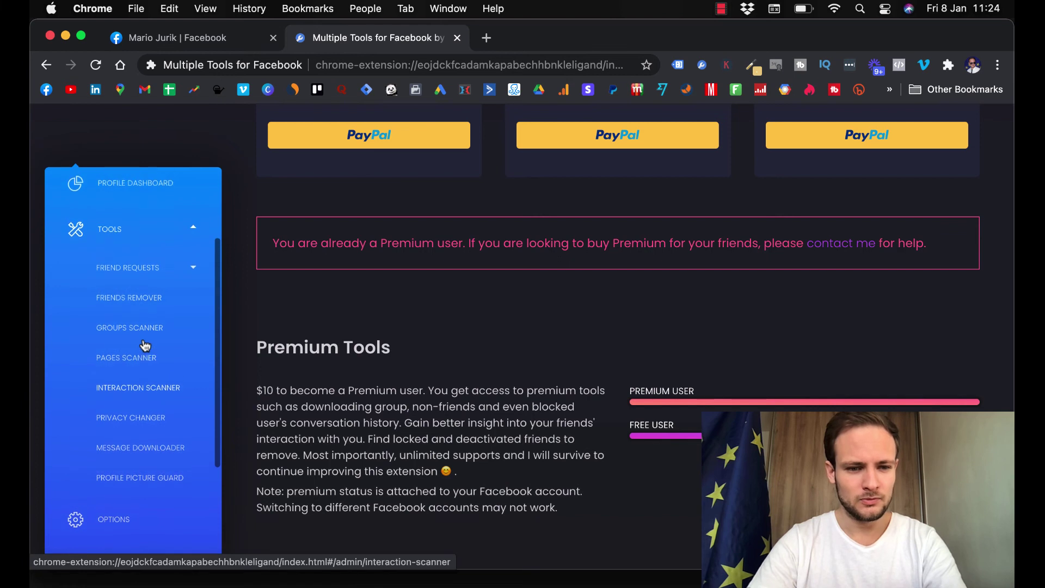
# - Look through the Groups Scanner, Pages Scanner and Friends Remover, then return to Interaction Scanner results
pyautogui.click(148, 342)
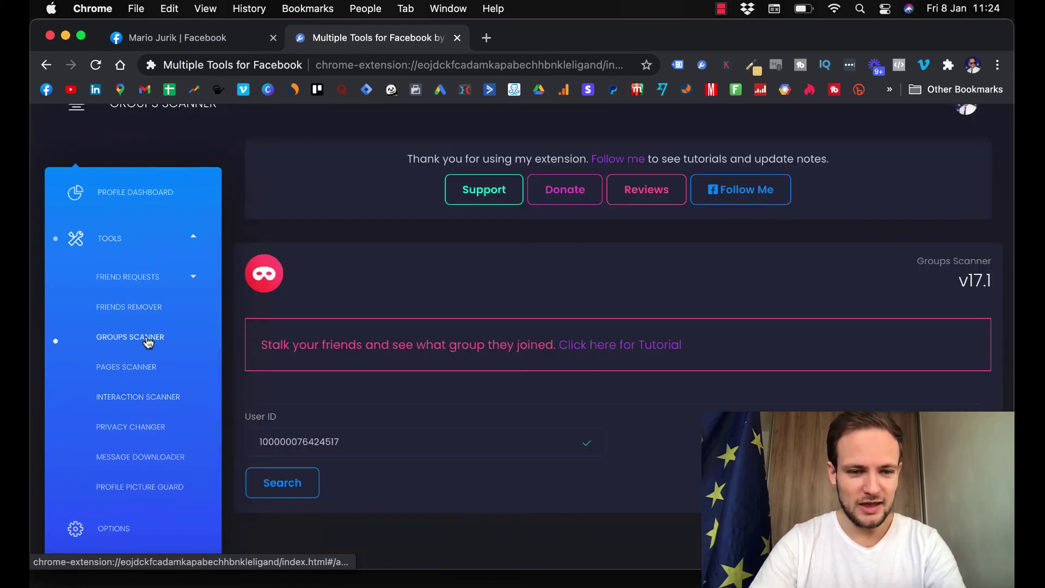
pyautogui.click(145, 372)
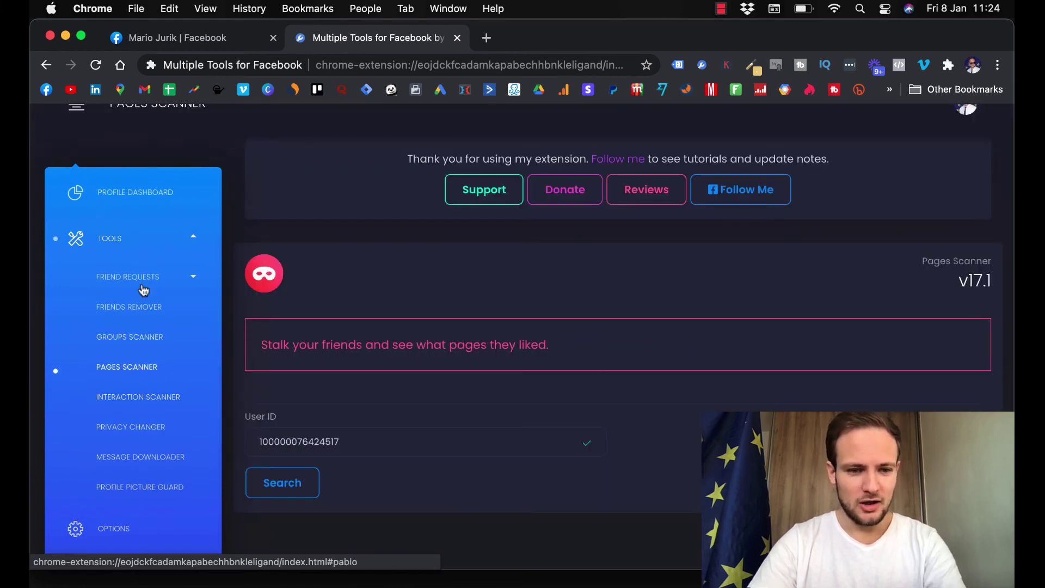
pyautogui.click(143, 305)
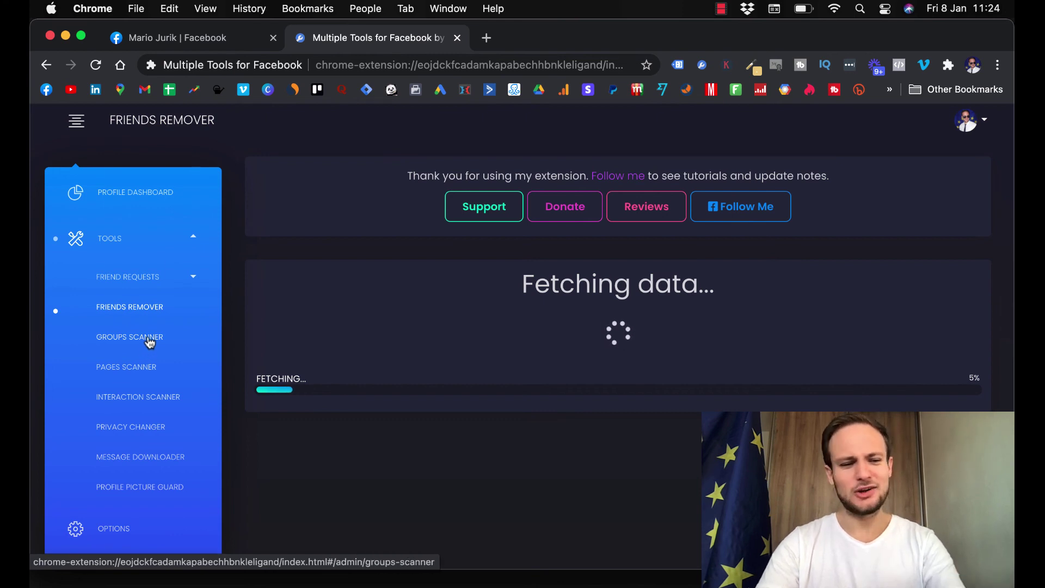
pyautogui.click(145, 394)
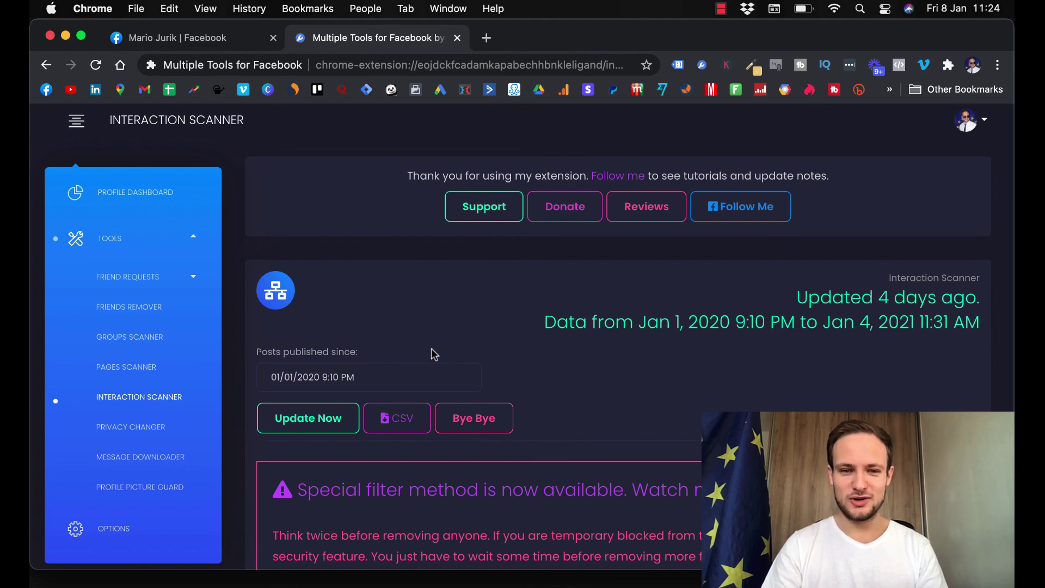
# - Bring up the Facebook profile page with its full cover photo and the 4668 friends count
pyautogui.click(164, 44)
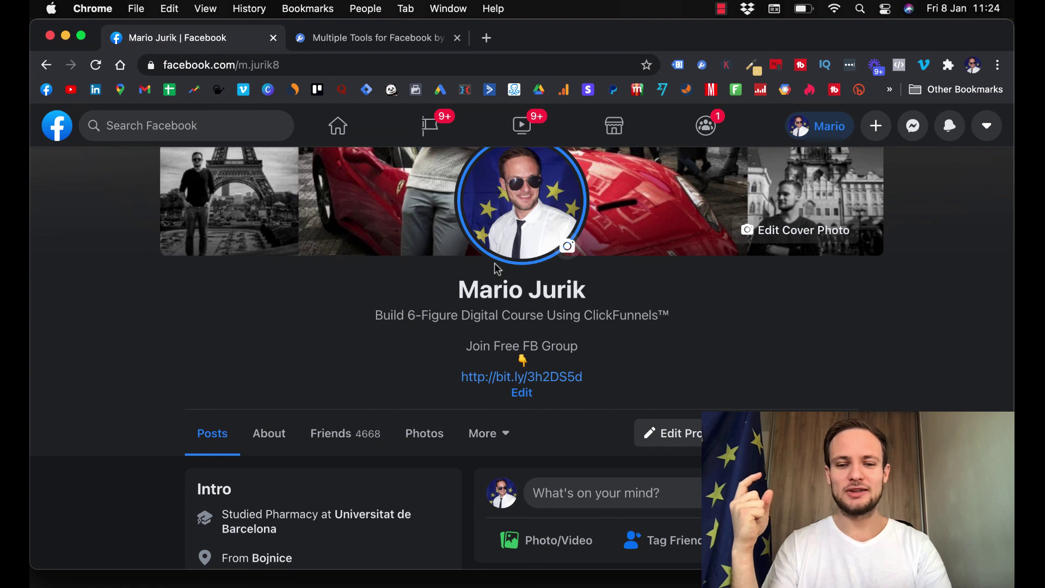
pyautogui.scroll(5, 496, 253)
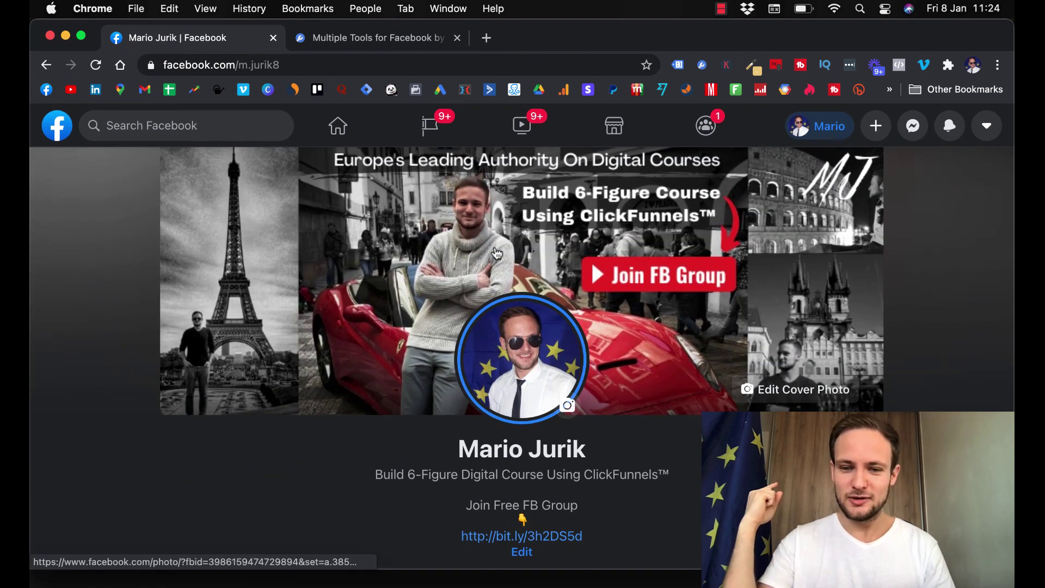